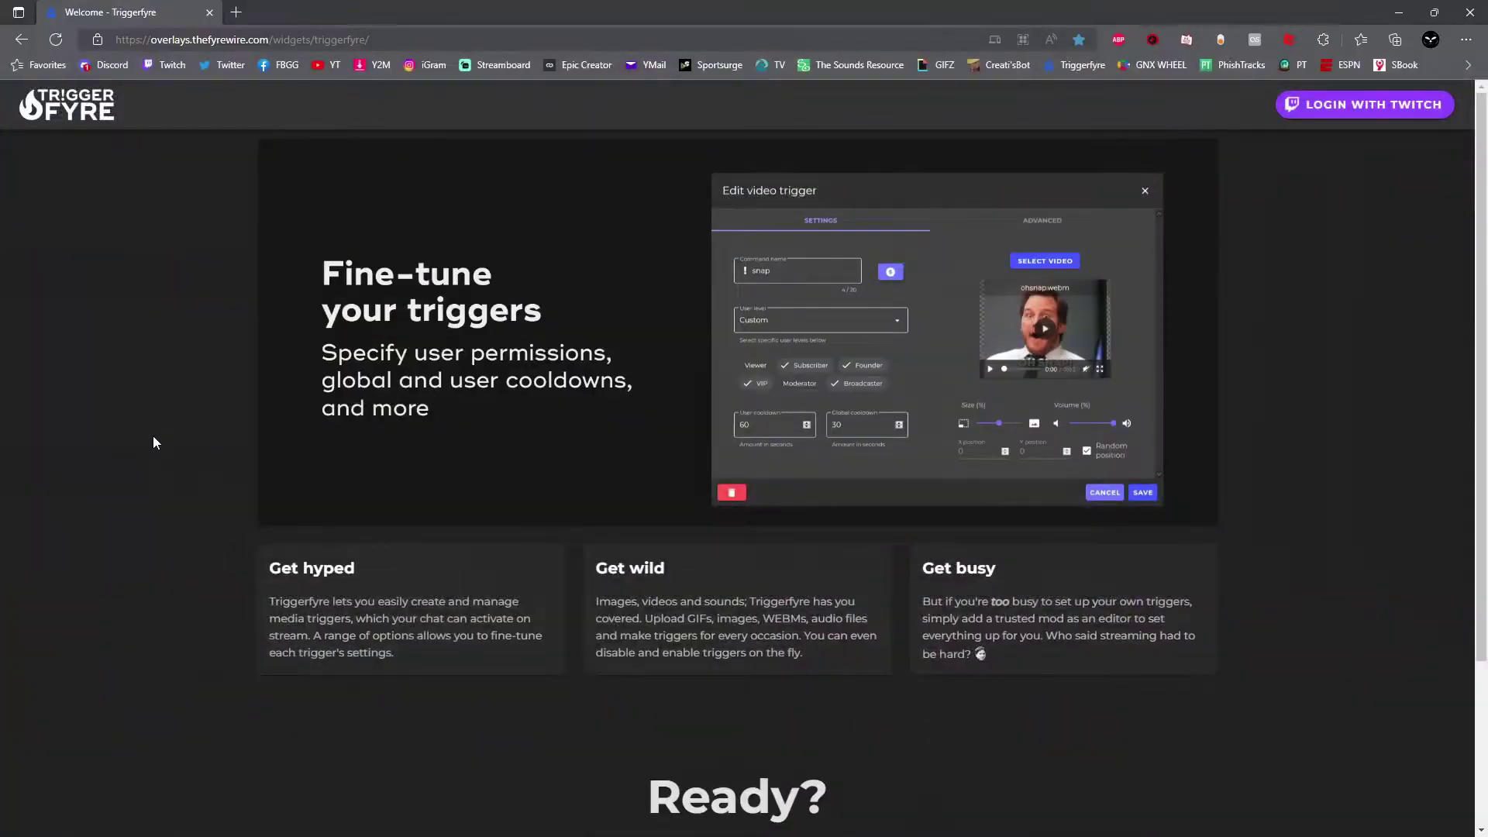
Log in to Triggerfyre with Twitch and start a new image trigger on the Images tab.
left_click_drag(447, 44, 70, 116)
left_click(56, 161)
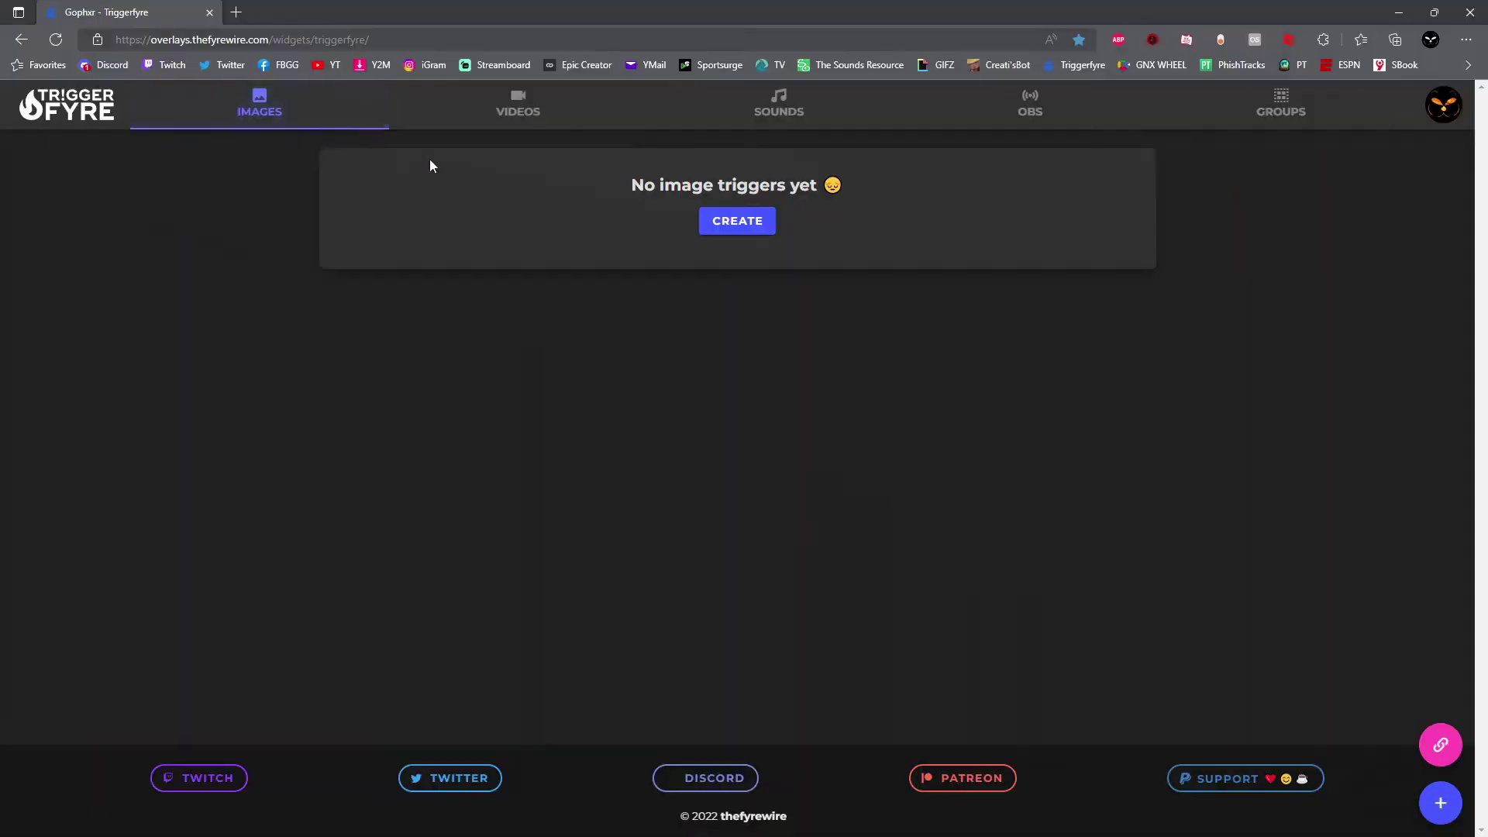
left_click(730, 226)
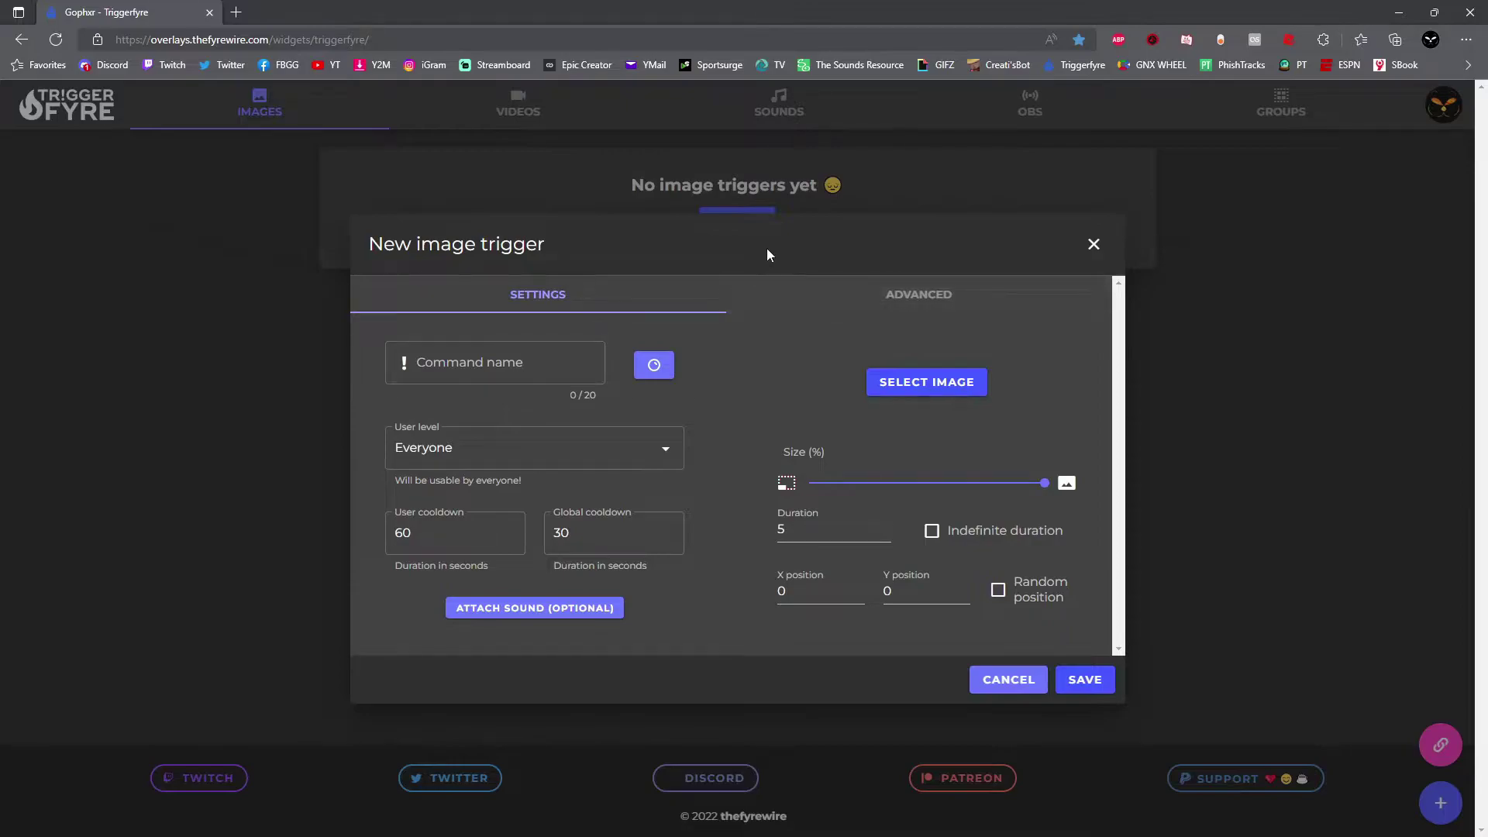
Enter poop as the new image trigger's command name.
left_click(490, 371)
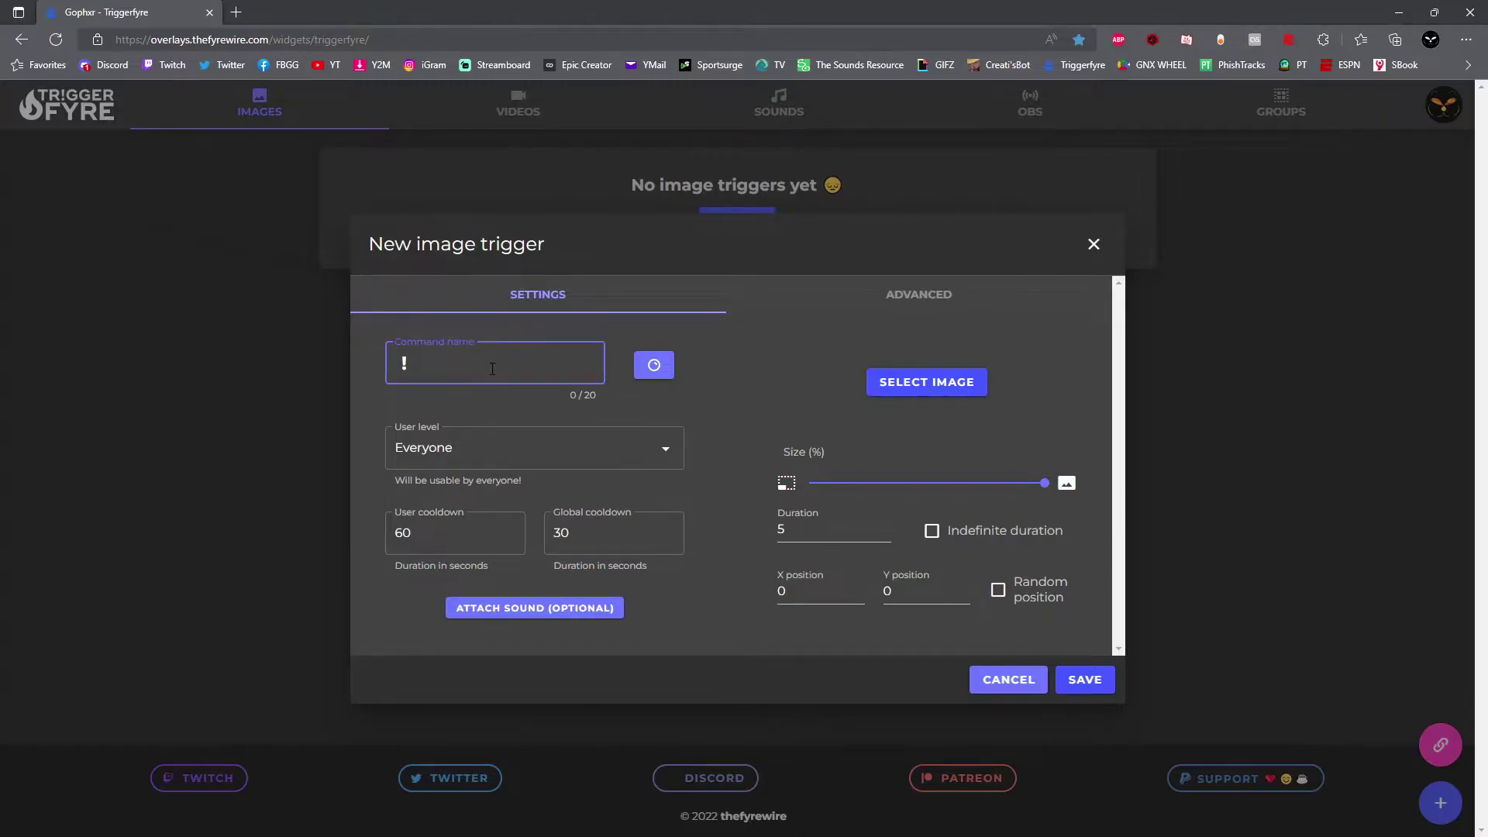
type("poop")
left_click(486, 342)
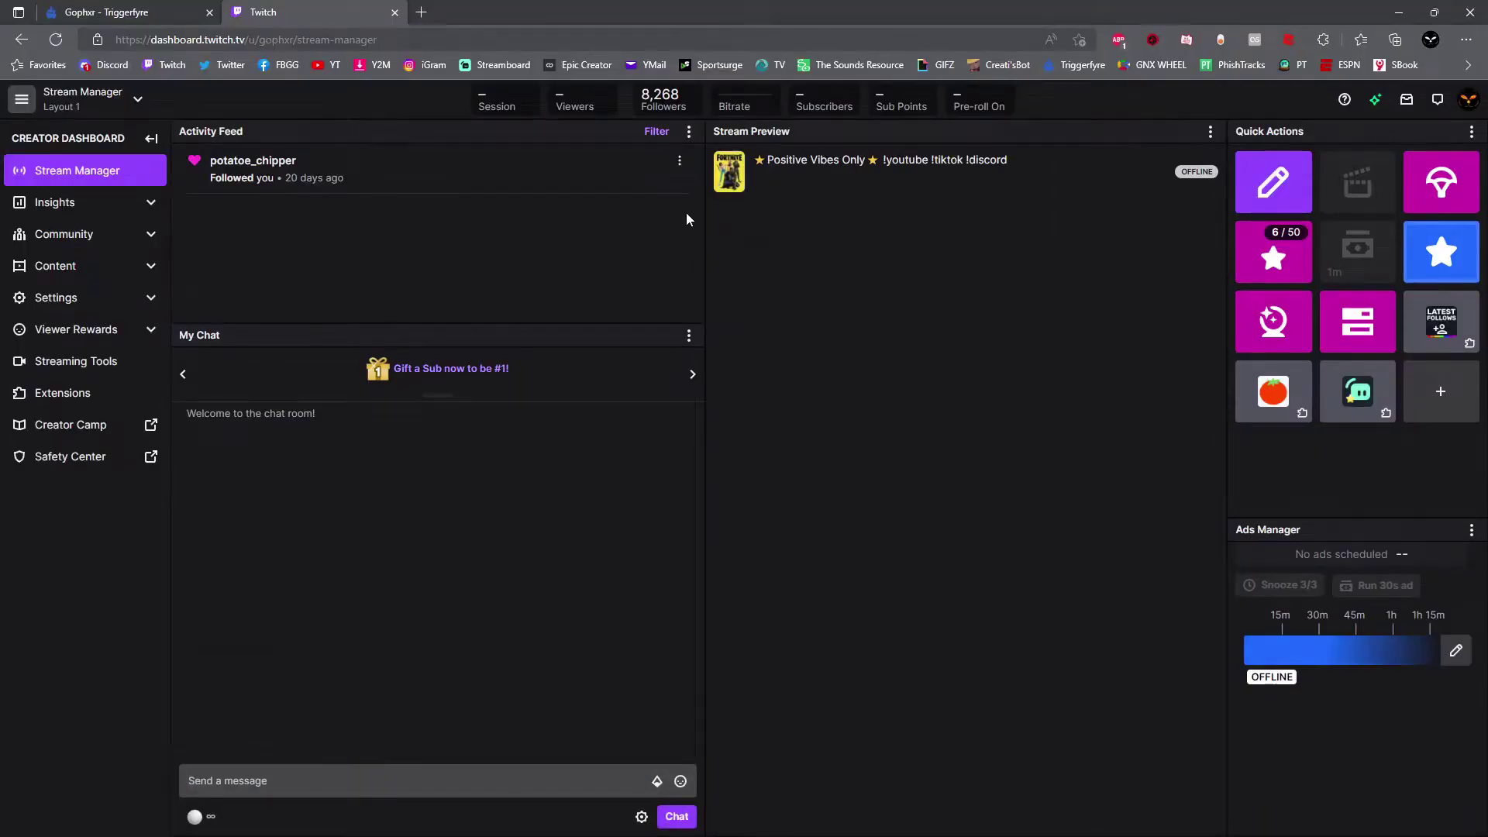
Go to Viewer Rewards > Channel Points > Manage Rewards & Challenges and begin a new custom reward.
left_click(106, 332)
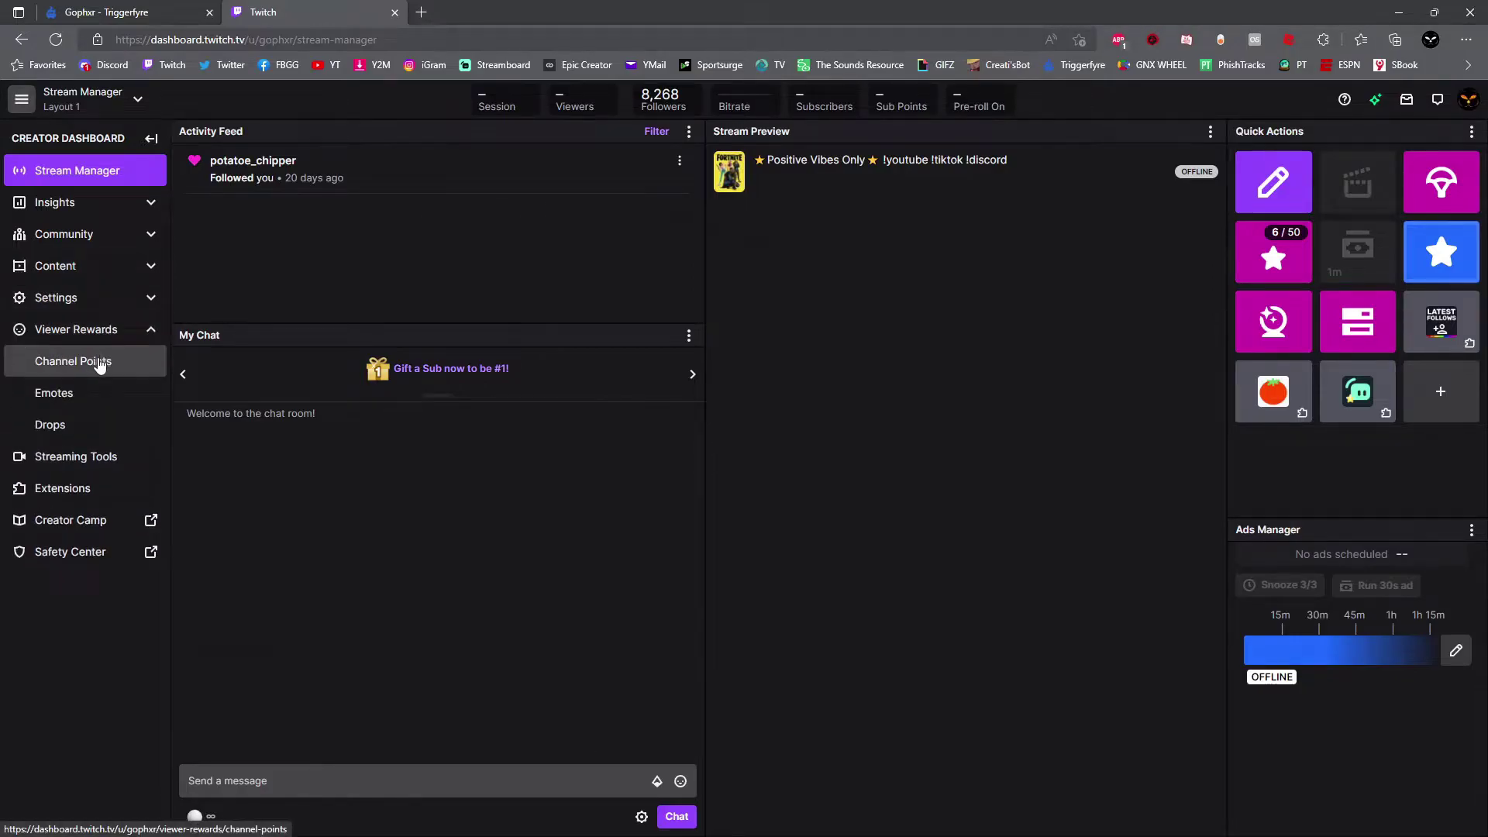
left_click(99, 364)
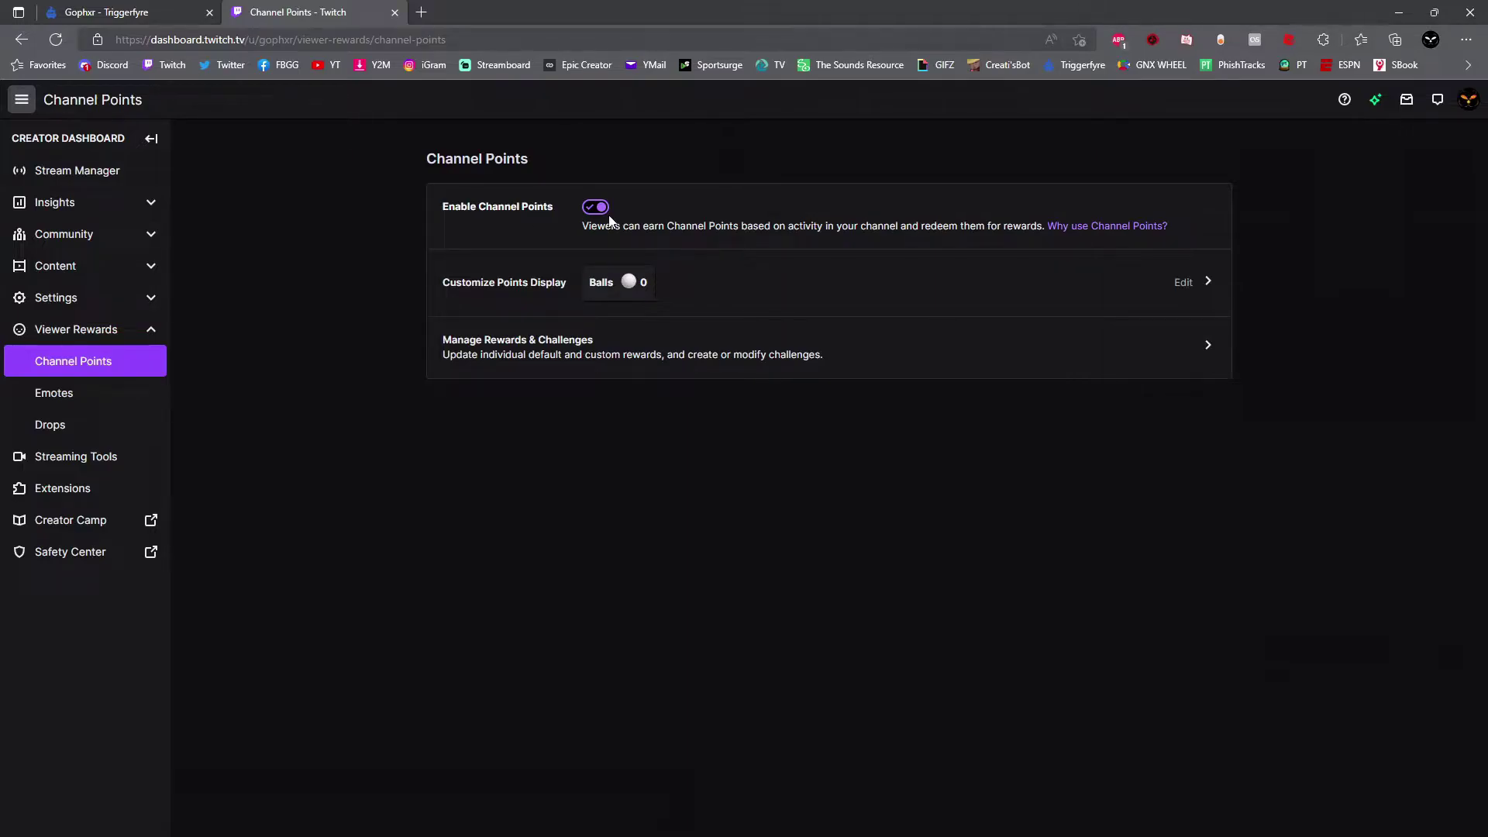
left_click(722, 375)
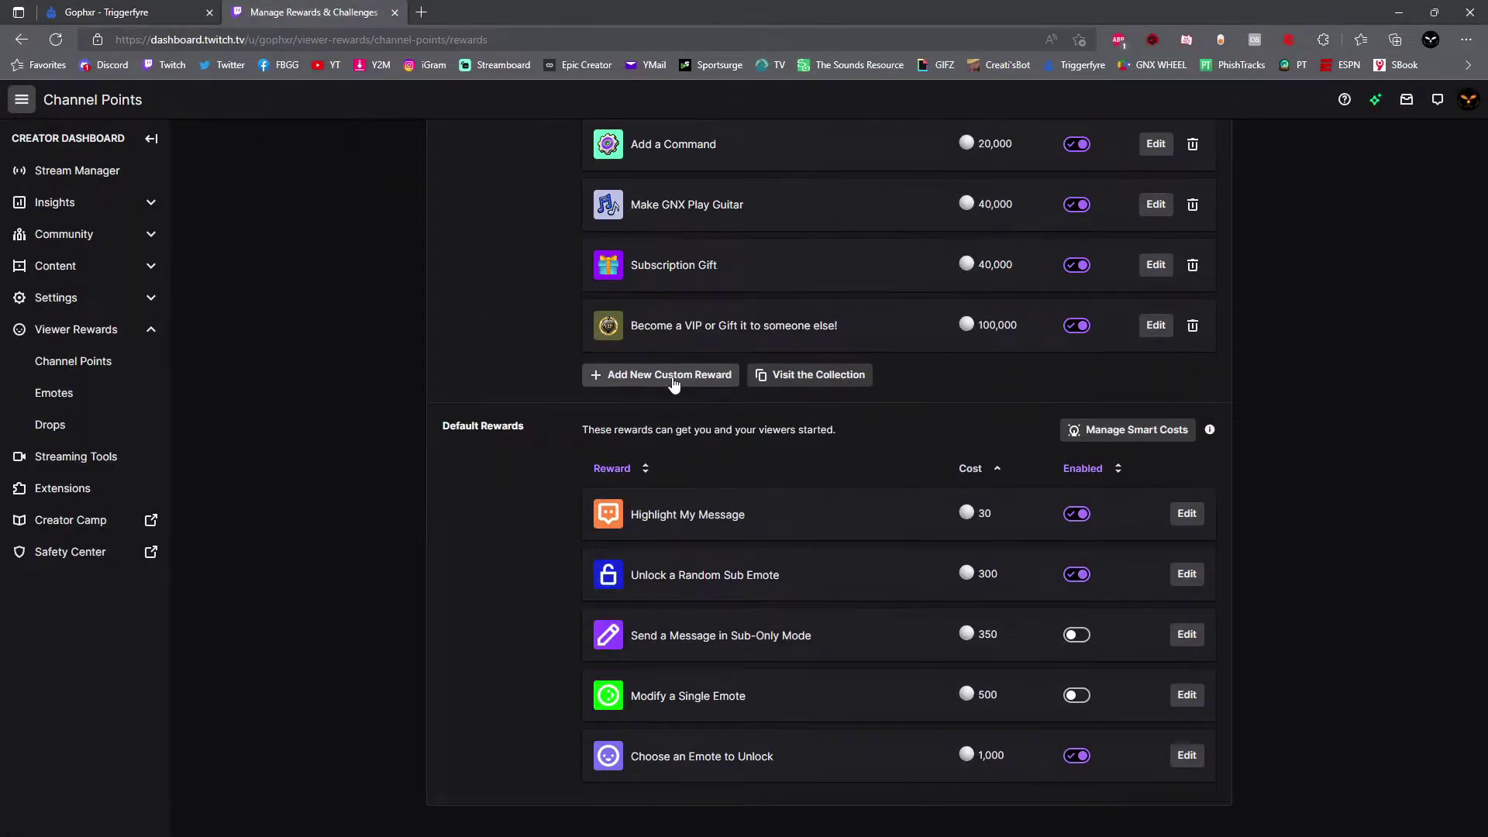
left_click(671, 376)
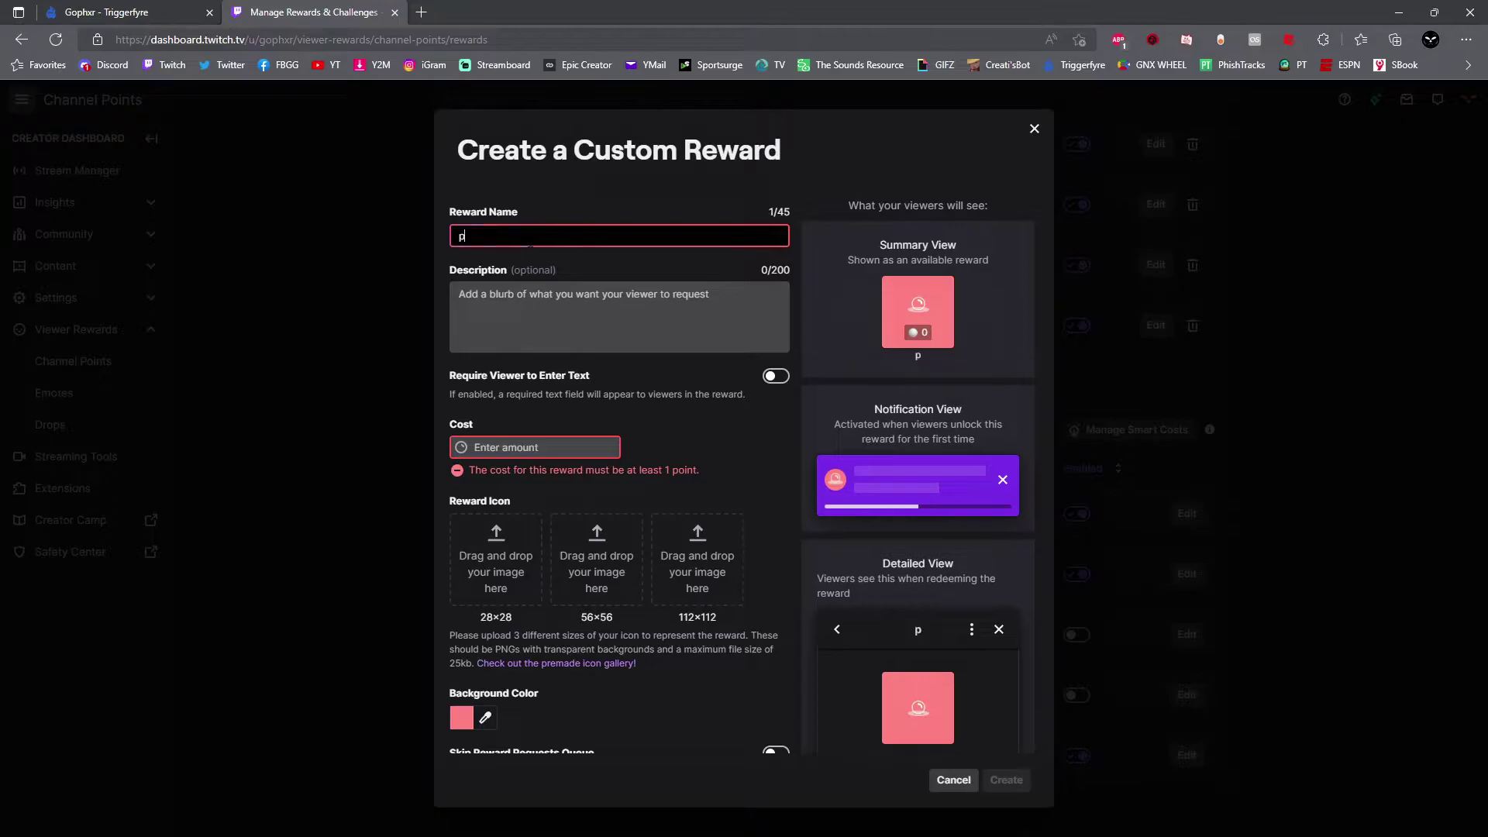
Name the custom reward poop and describe it as PoopEmoji, cross-checking the Triggerfyre command name.
type("poop")
left_click(194, 10)
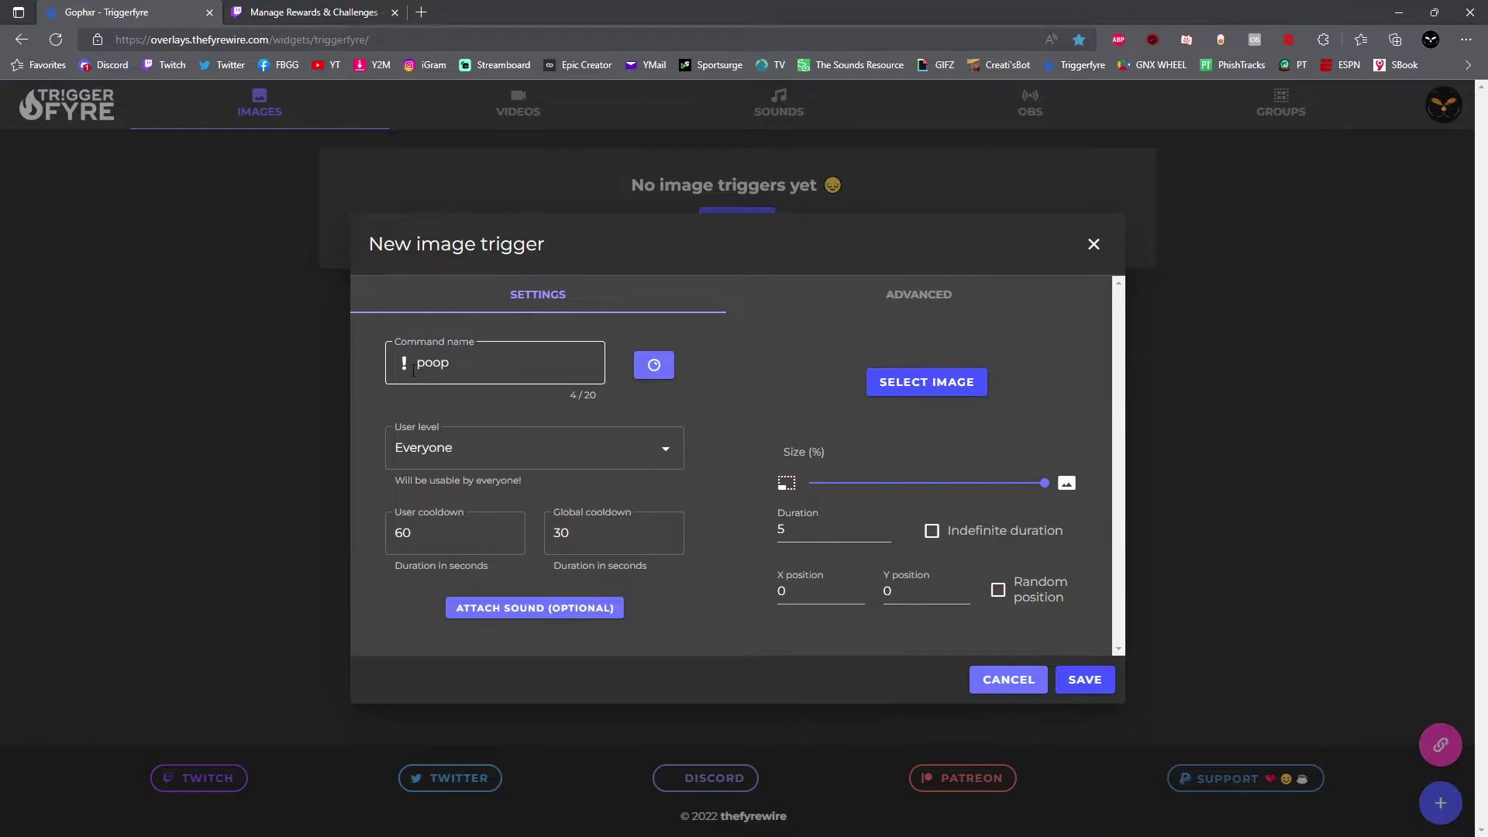
left_click(287, 14)
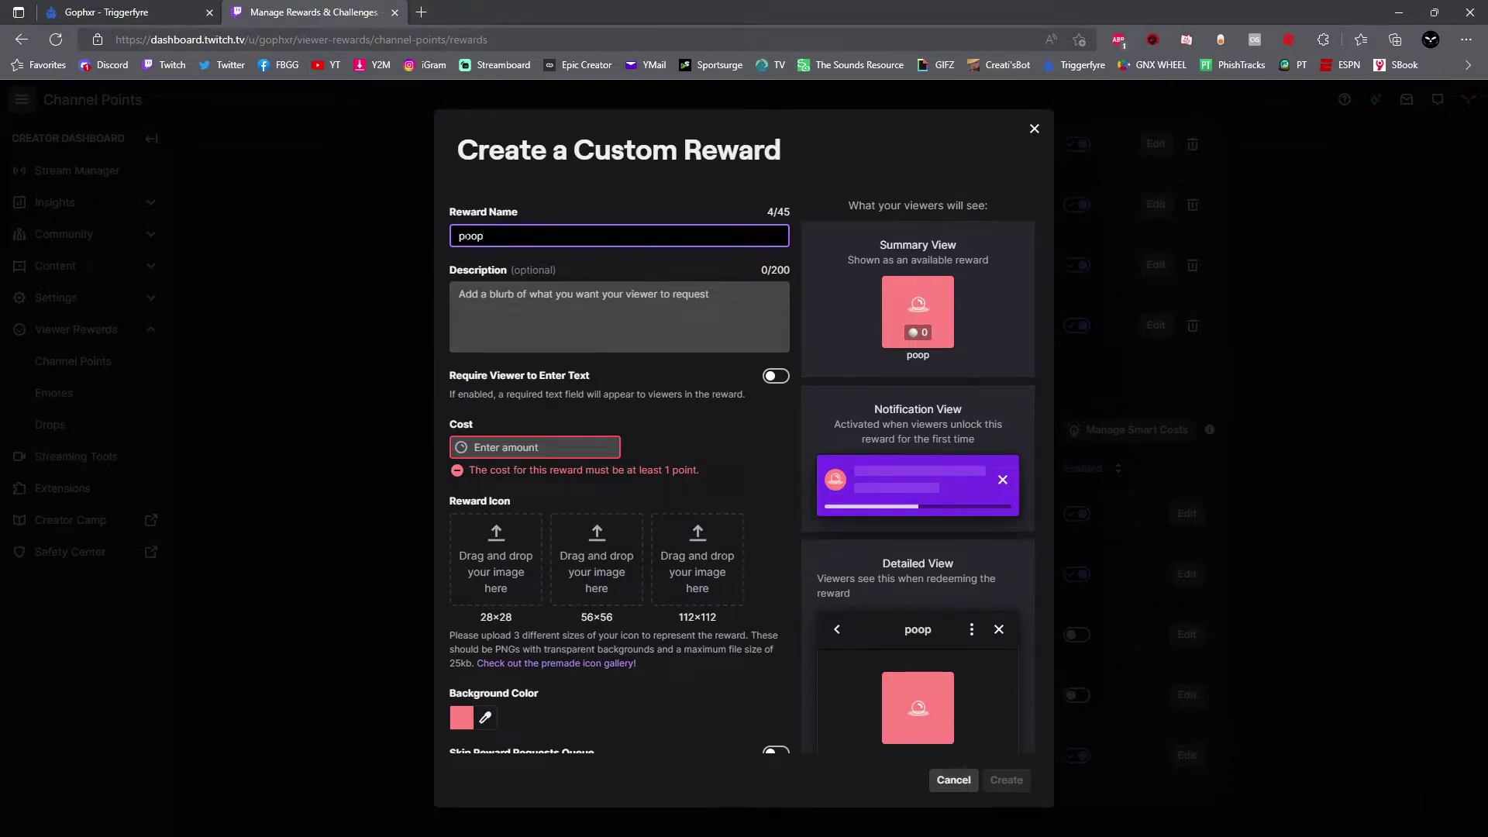
left_click(172, 15)
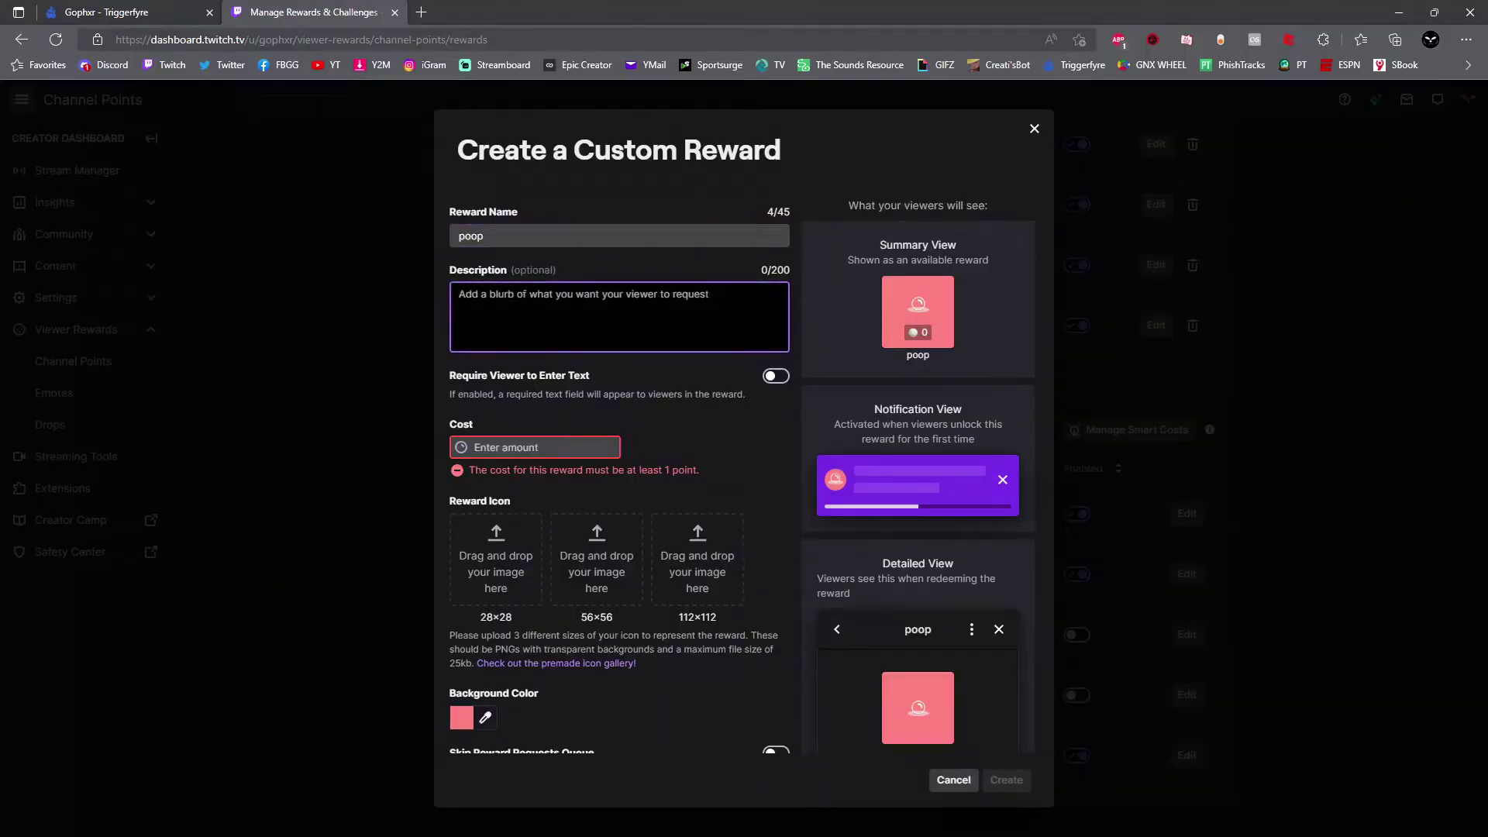
type("PoopEmoji")
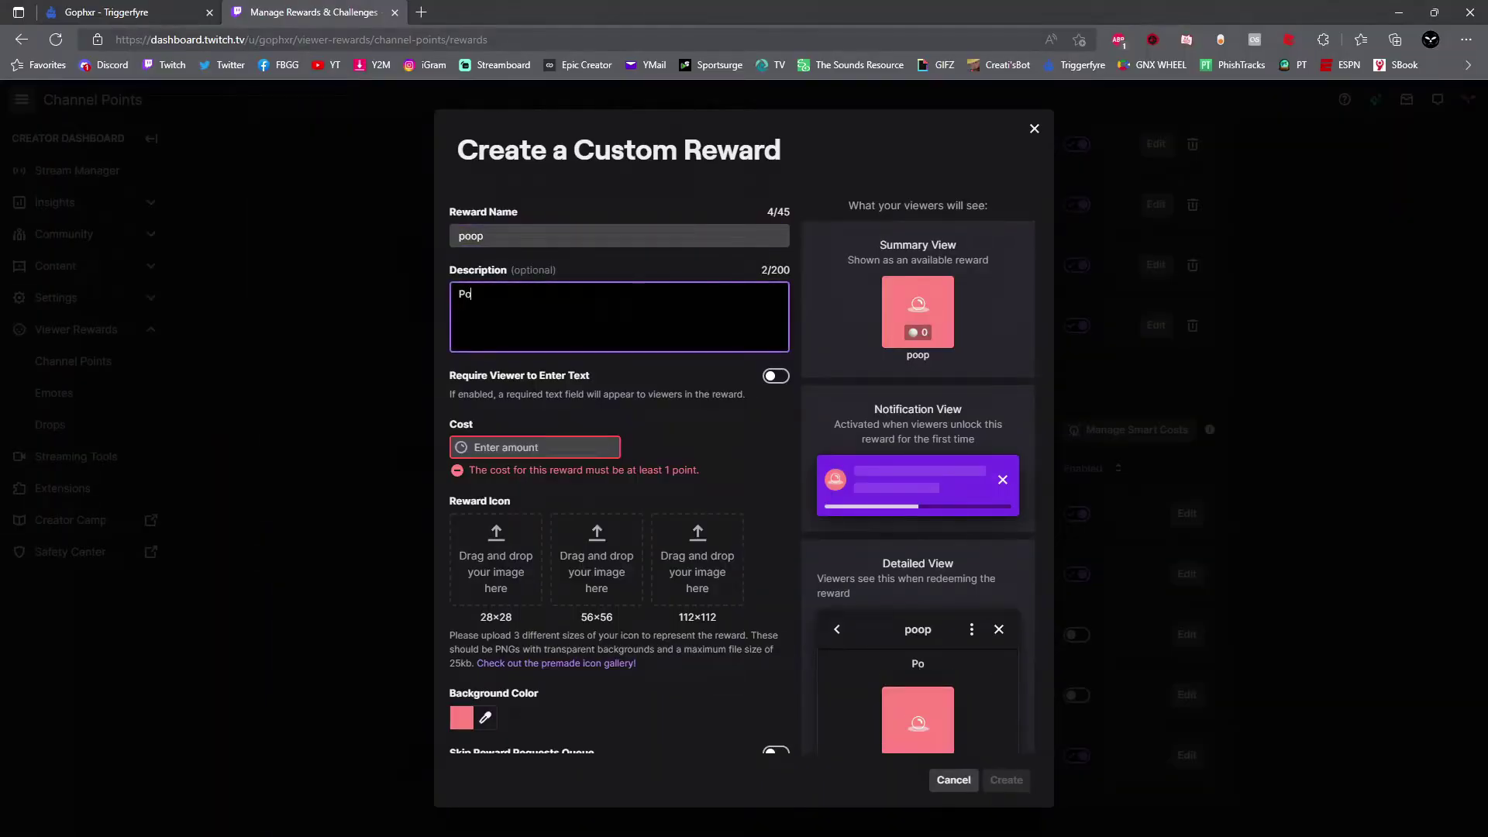
key("Tab")
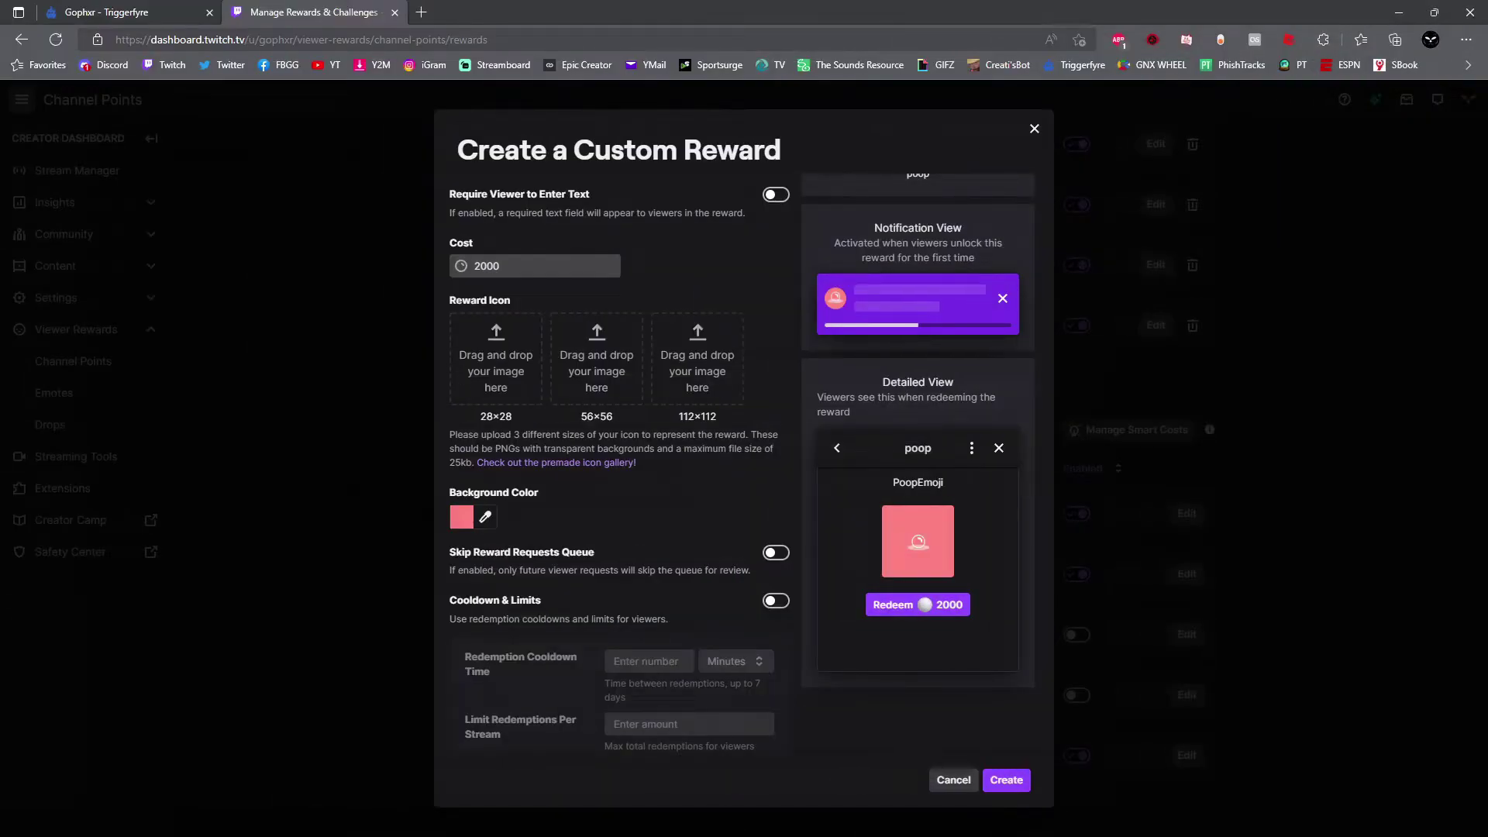
Give the reward a dark brown background, enable Skip Reward Requests Queue, and turn on Cooldown & Limits.
left_click(486, 518)
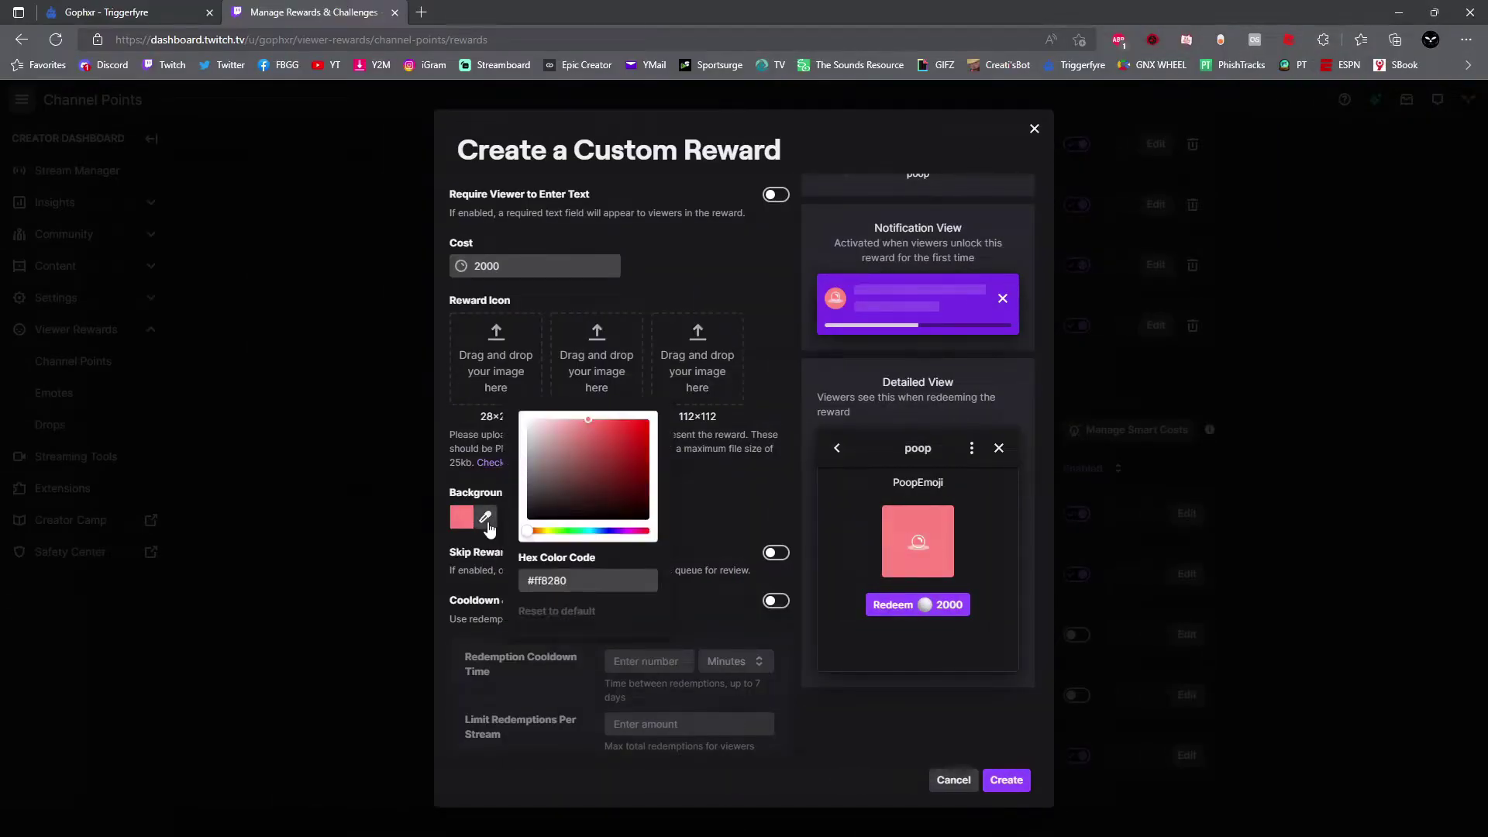
left_click(793, 490)
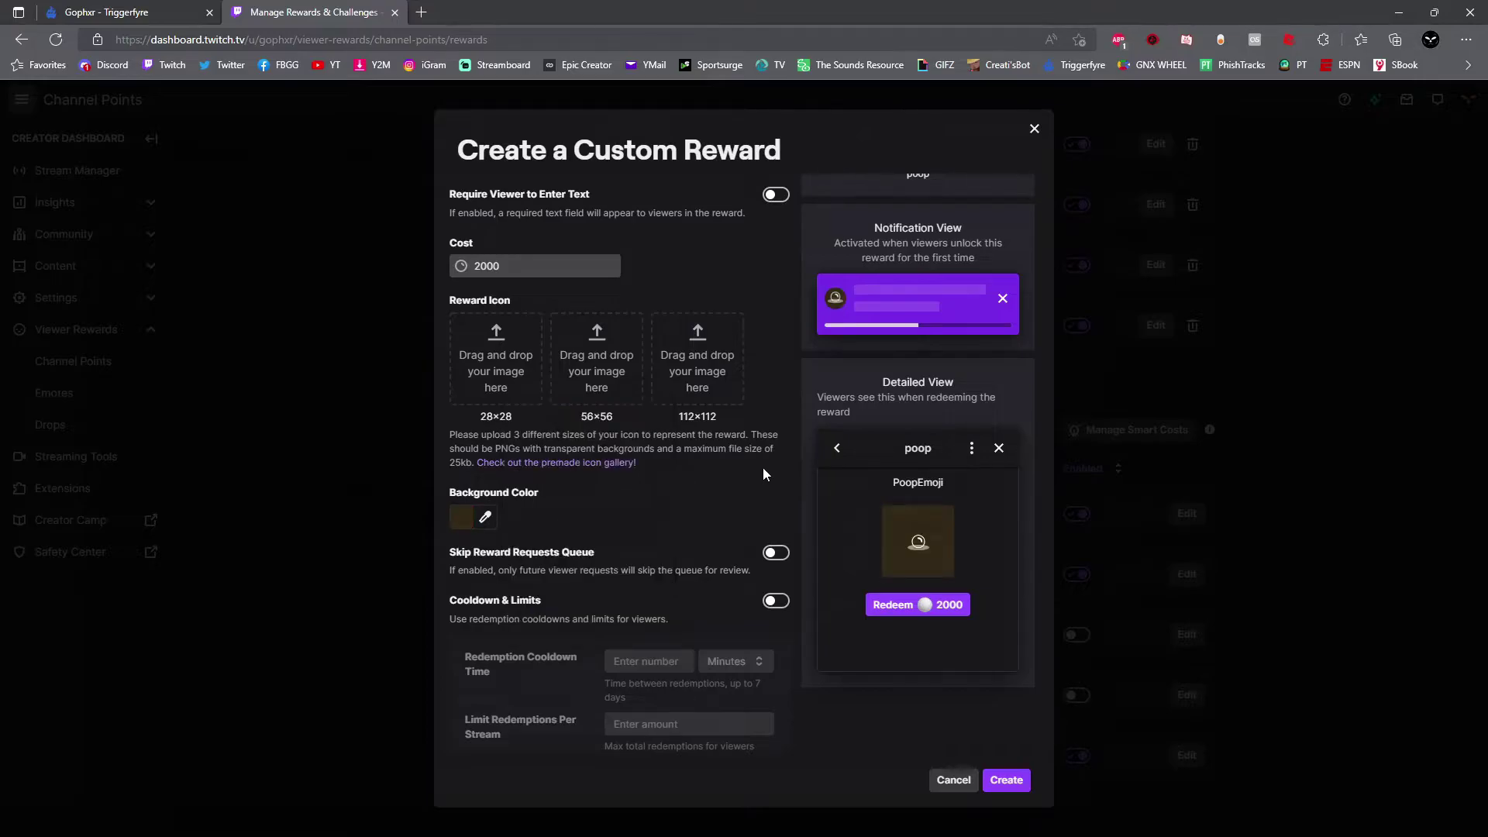
scroll(758, 482, "down", 2)
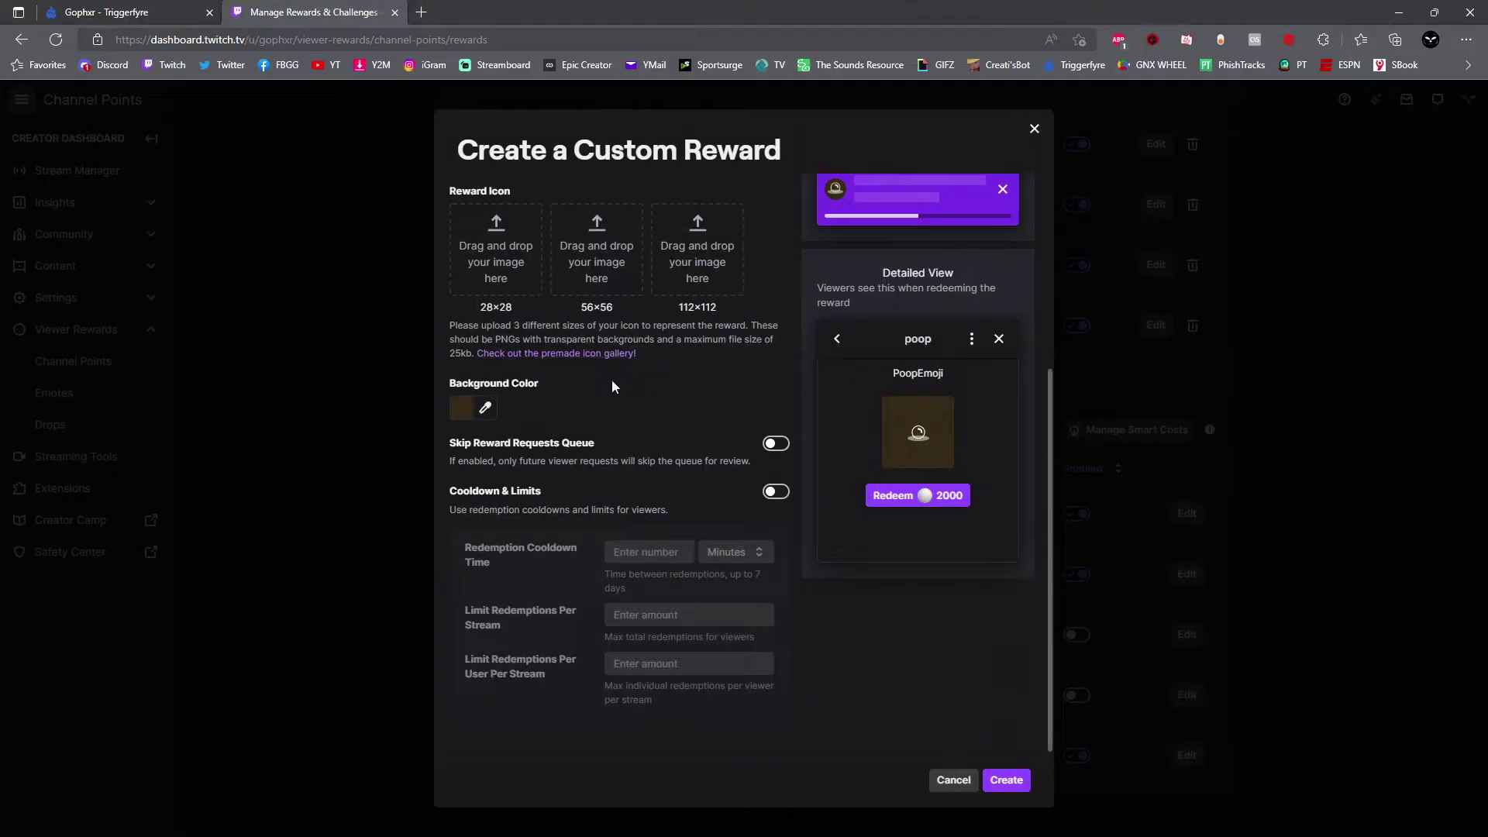
left_click_drag(450, 445, 589, 448)
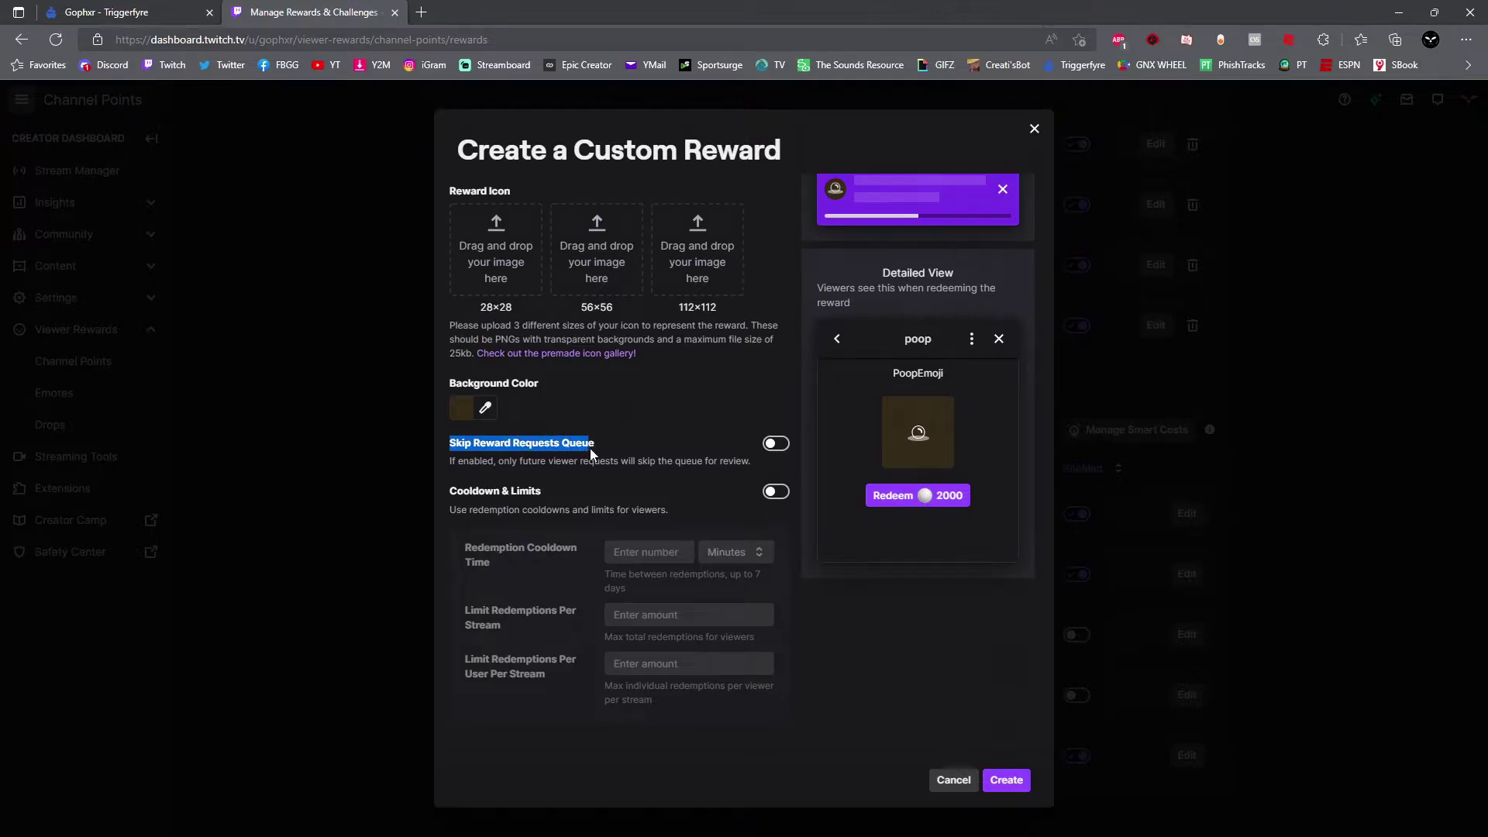
left_click(771, 447)
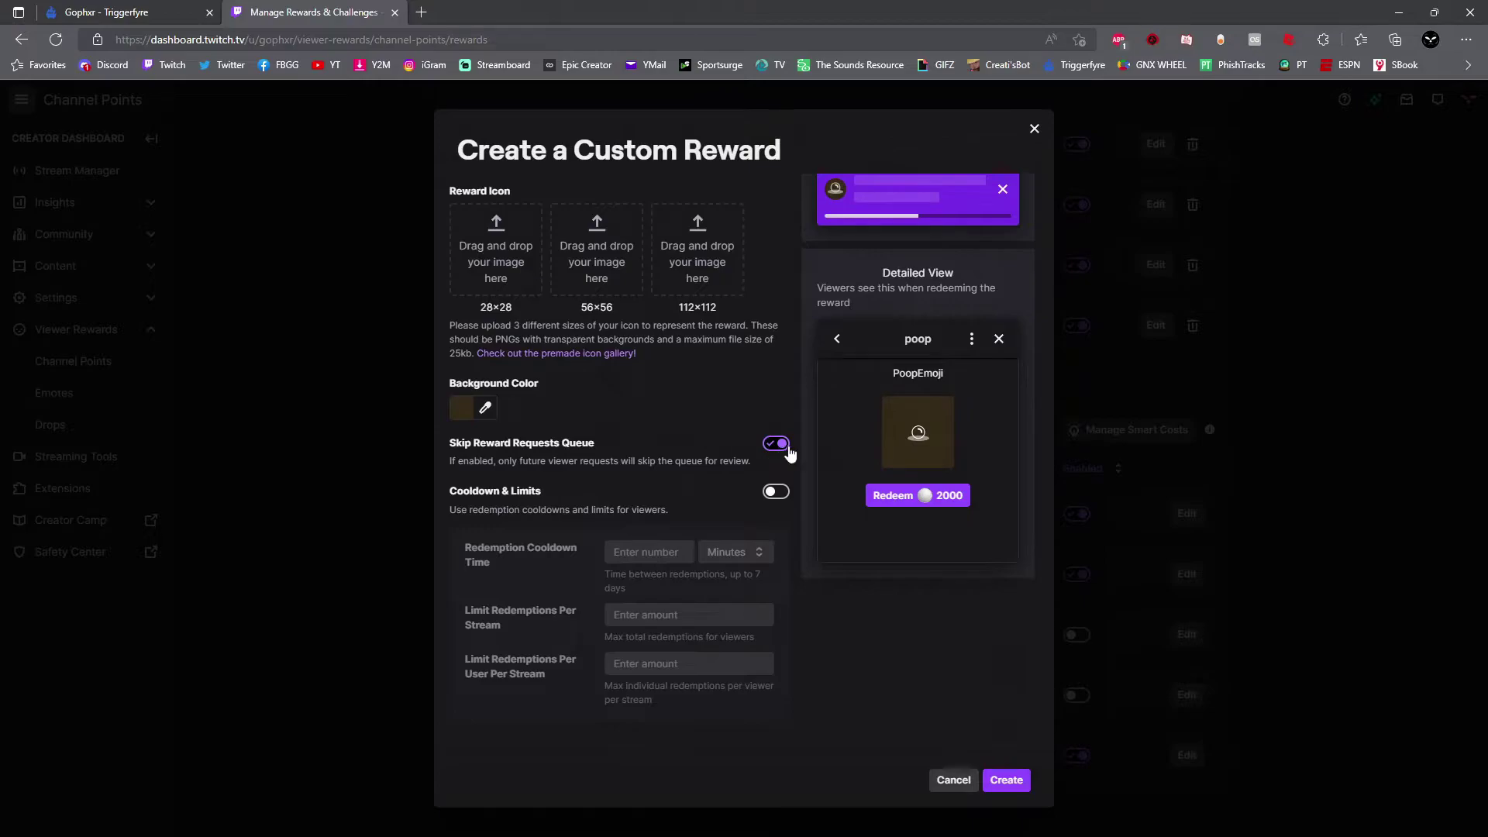
left_click(776, 492)
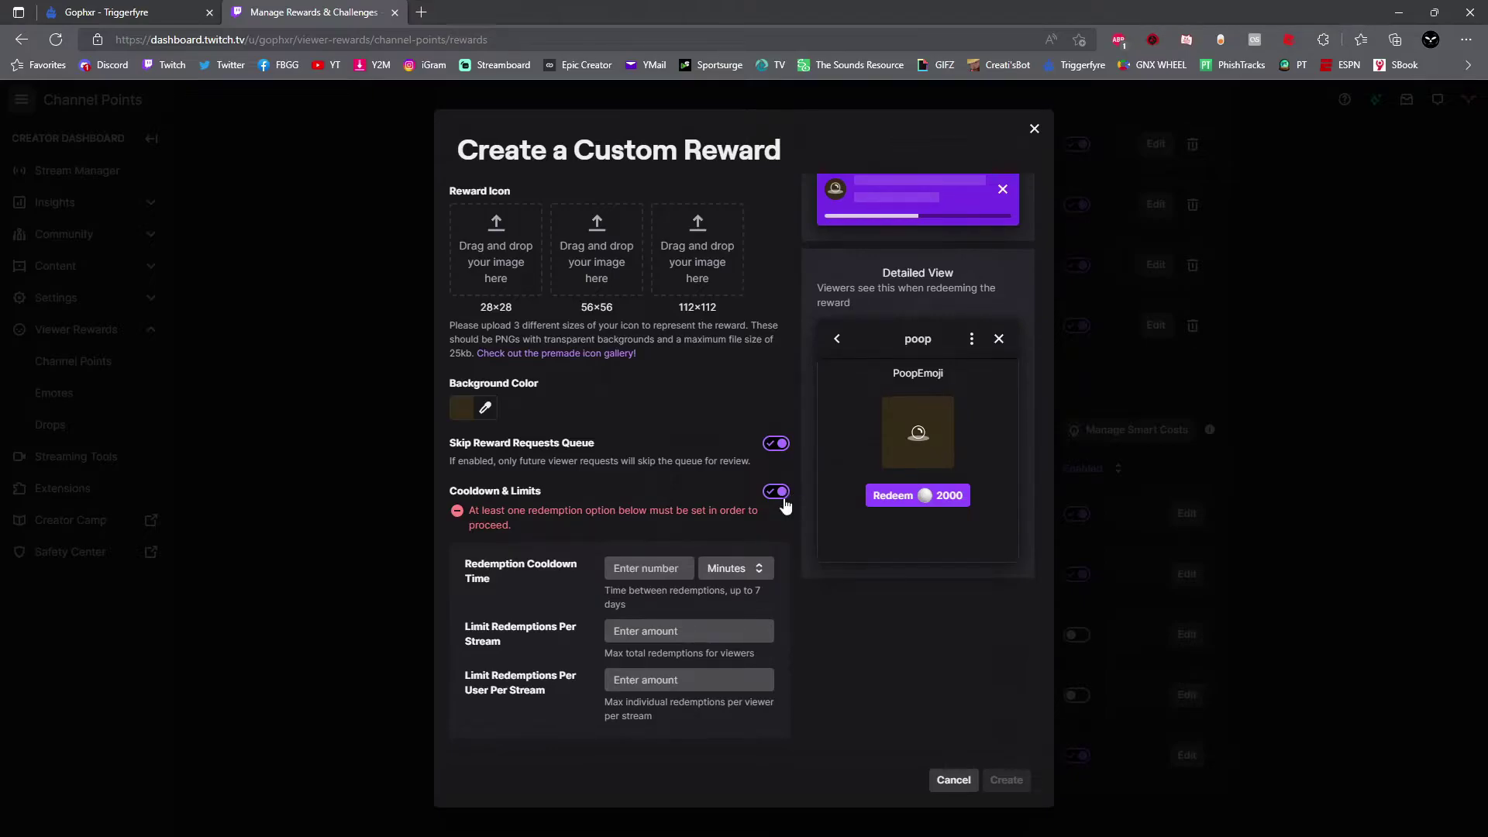
Set a 1-minute cooldown with 20-per-stream and 1-per-user limits, then create the poop reward.
key("Tab")
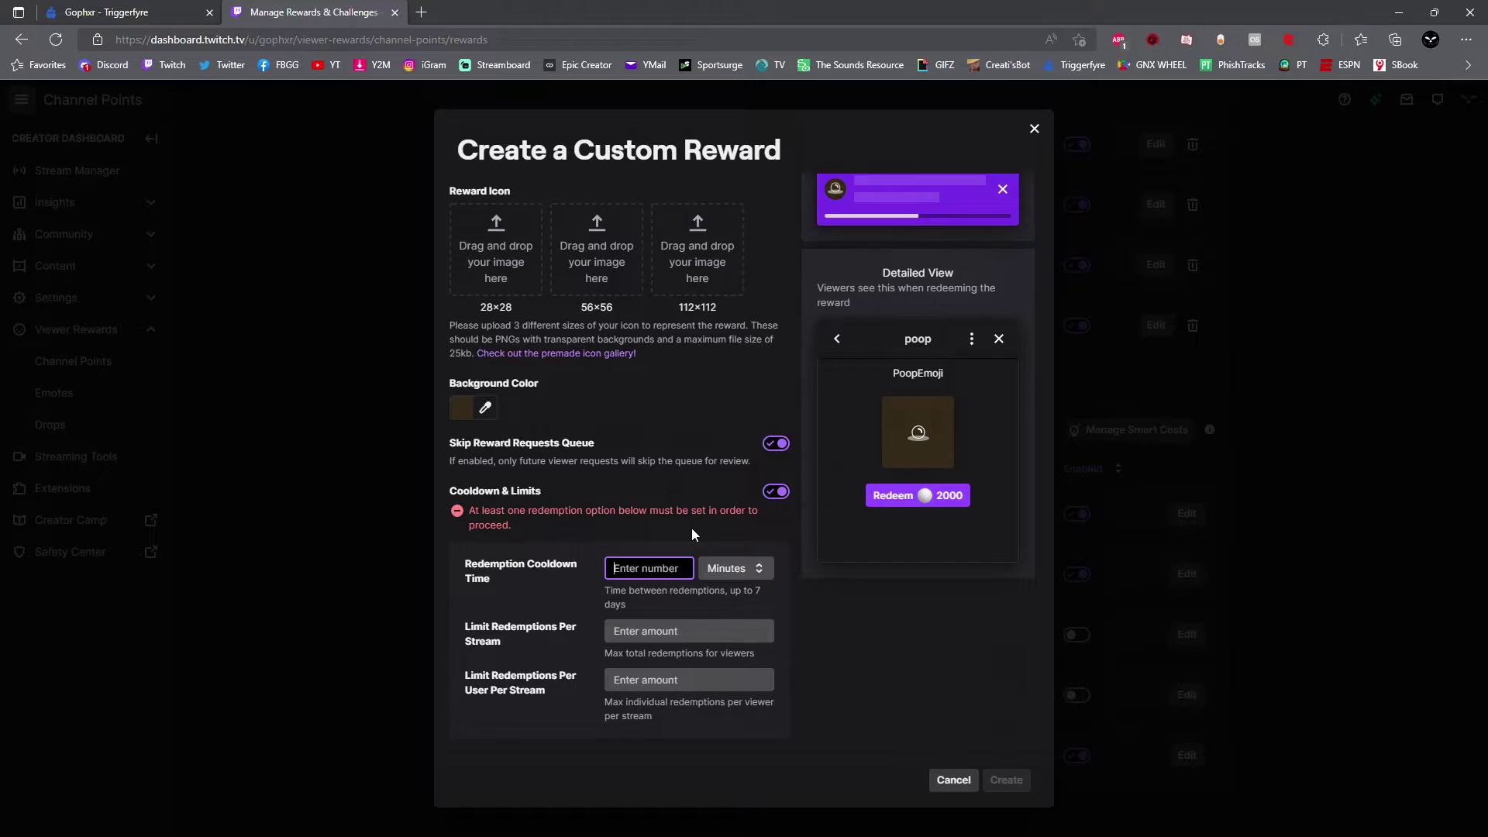
type("1")
left_click(750, 570)
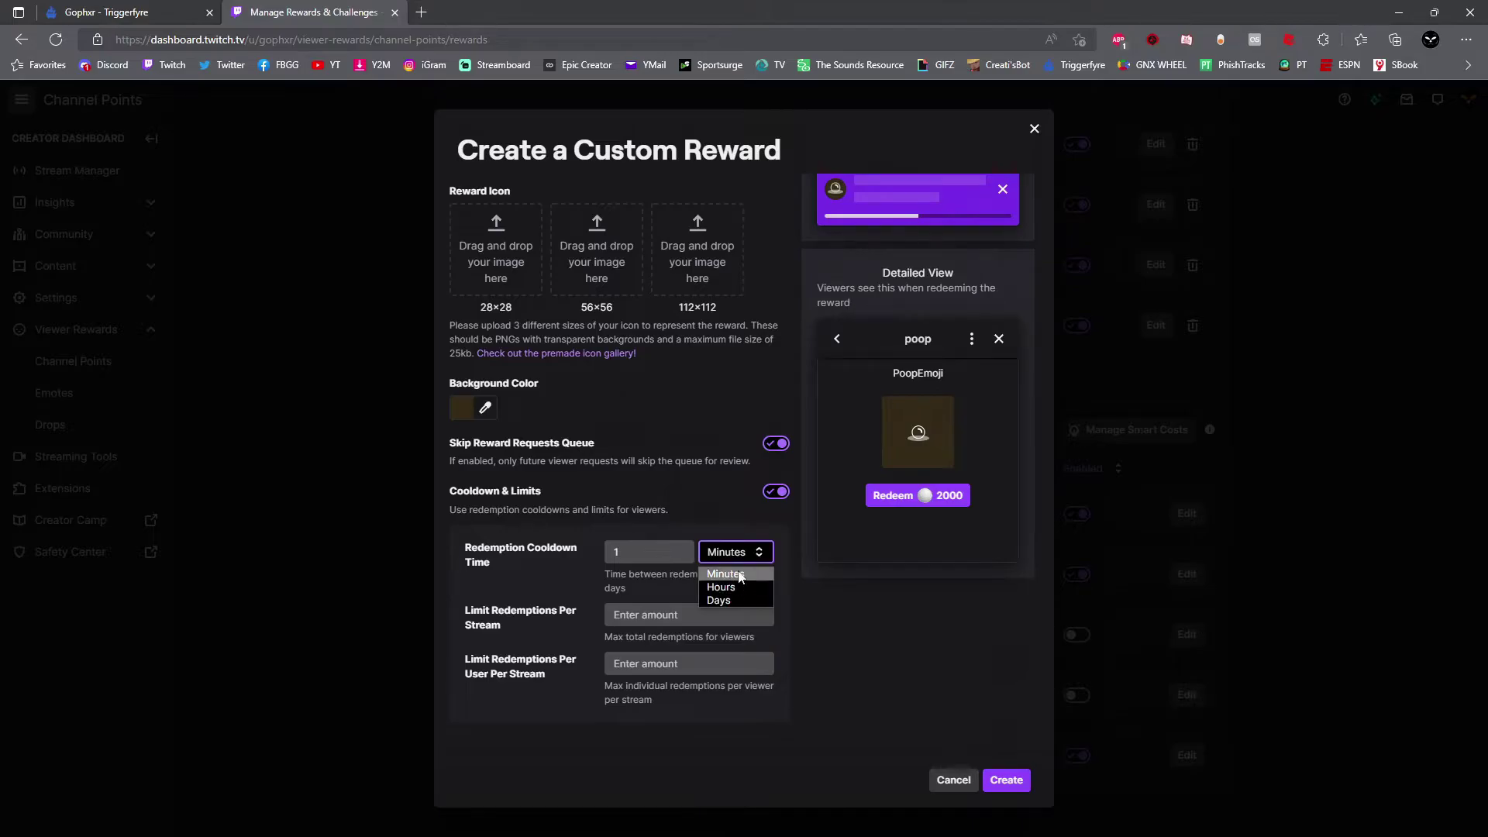
left_click(740, 576)
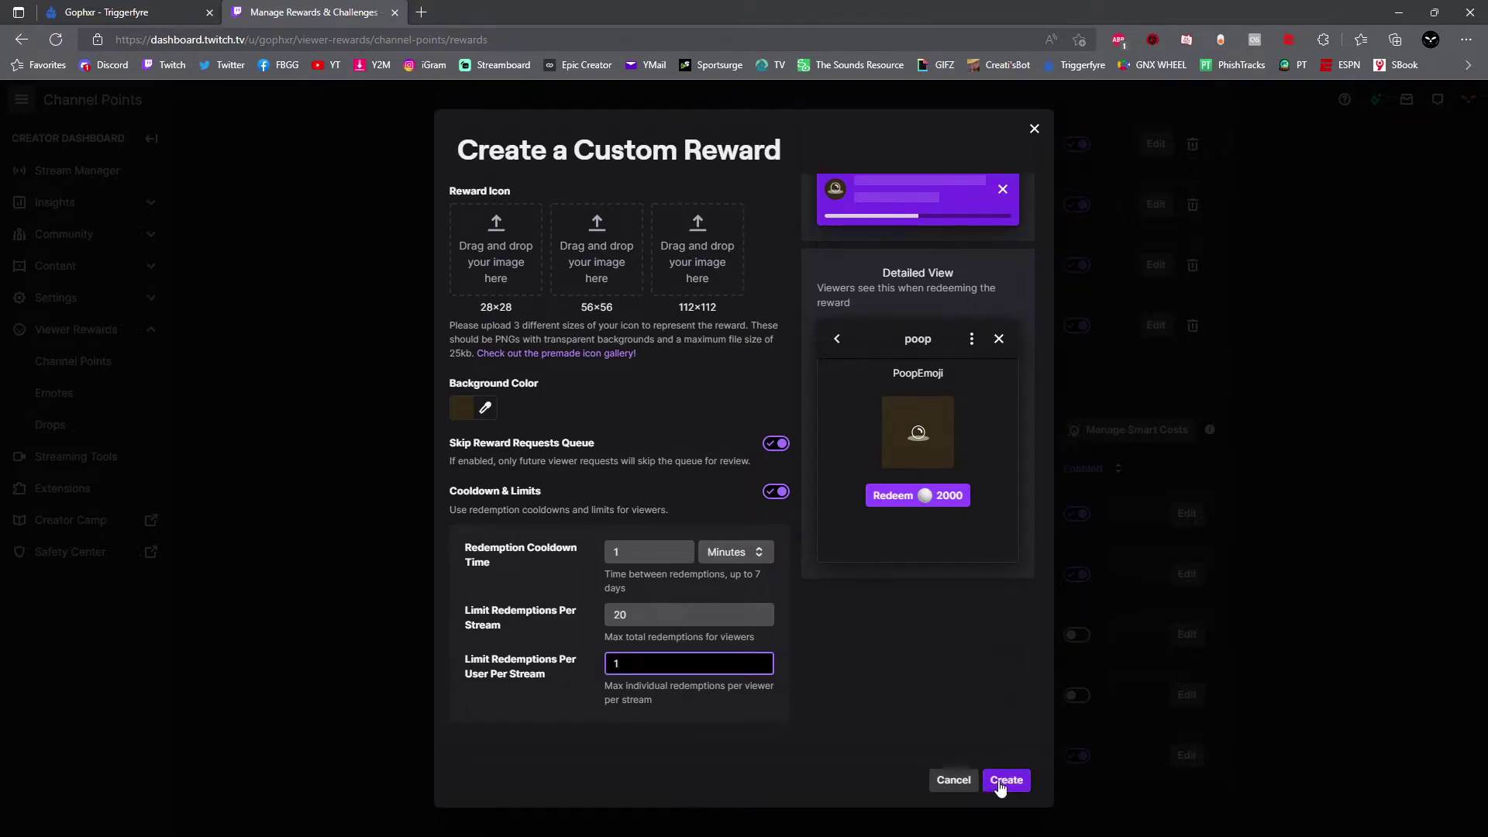
left_click(1005, 781)
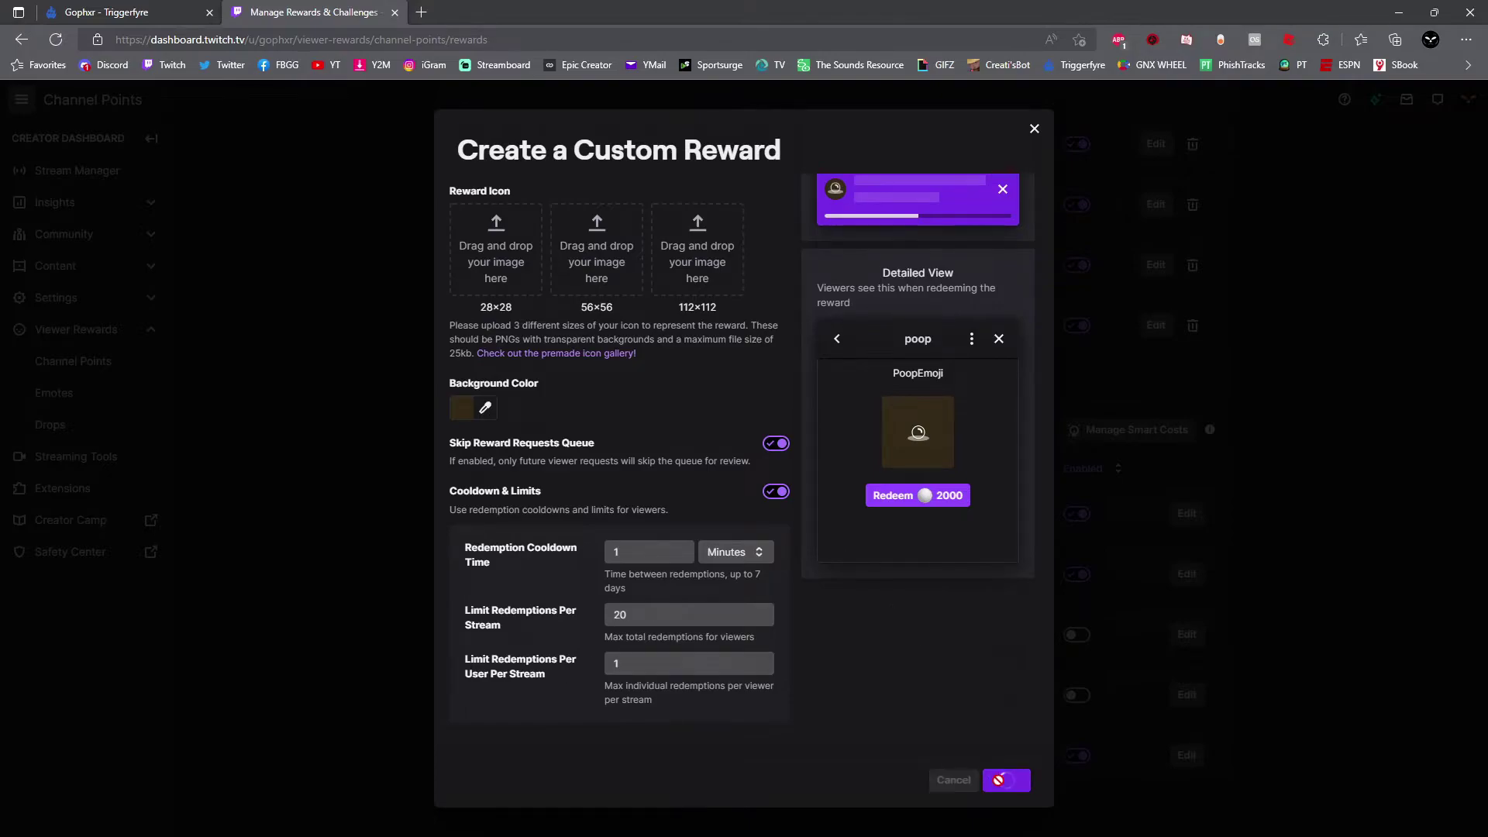
double_click(629, 536)
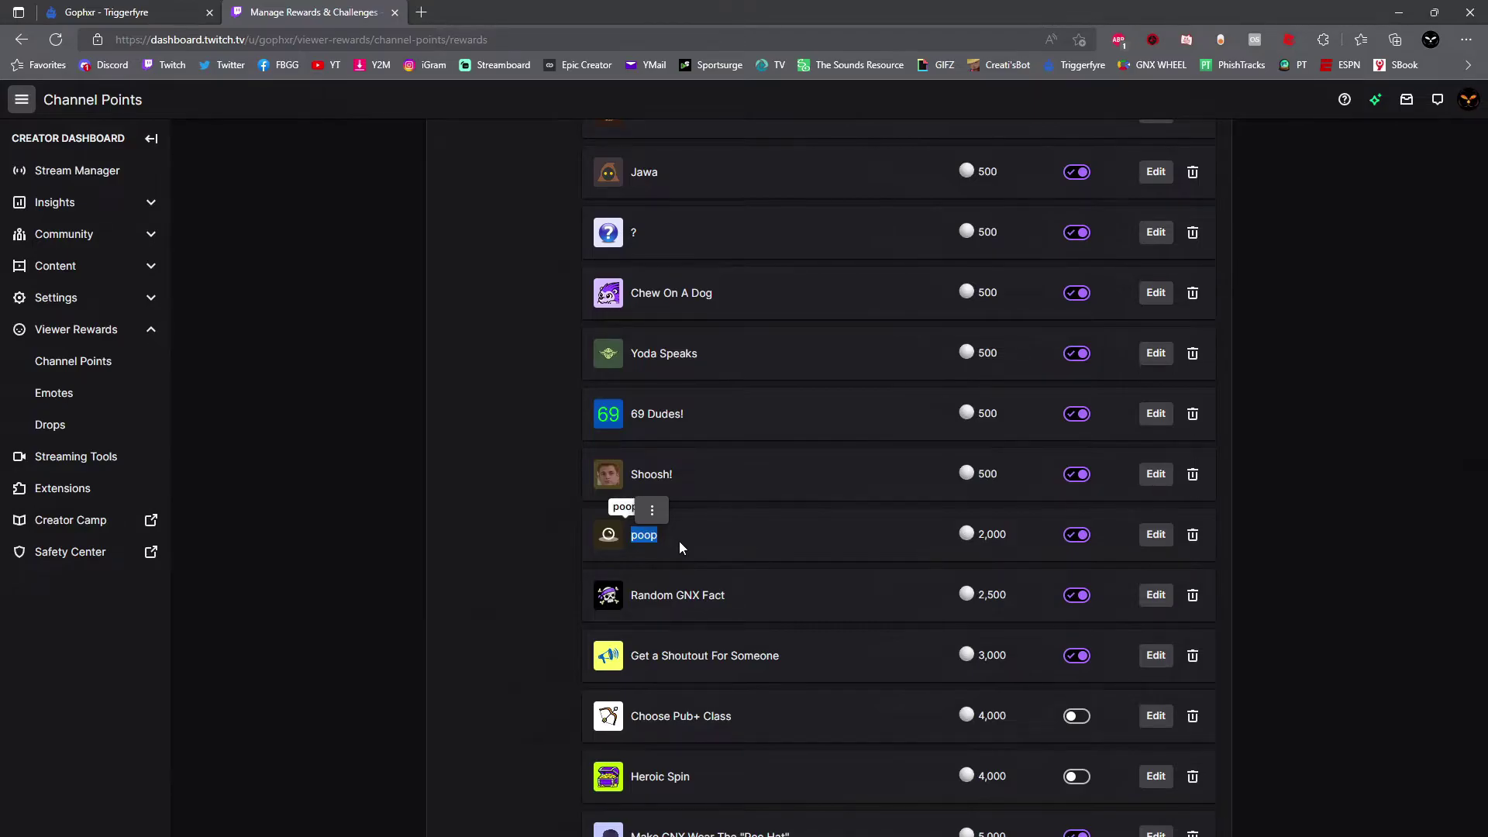
Link the Triggerfyre trigger to the Twitch reward named poop, verifying the name on Twitch, and save.
left_click(177, 11)
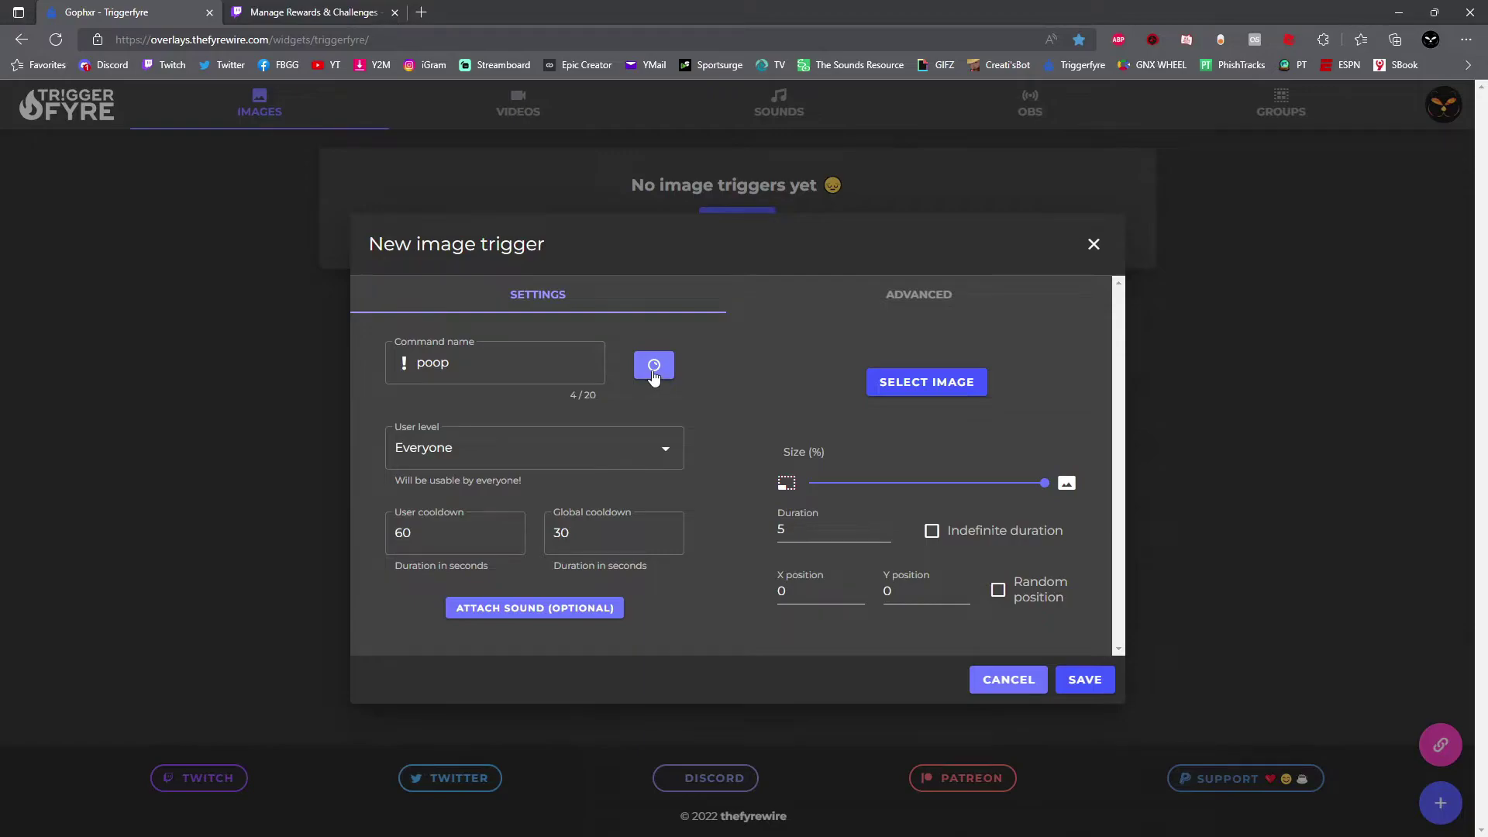
left_click(654, 376)
left_click(686, 452)
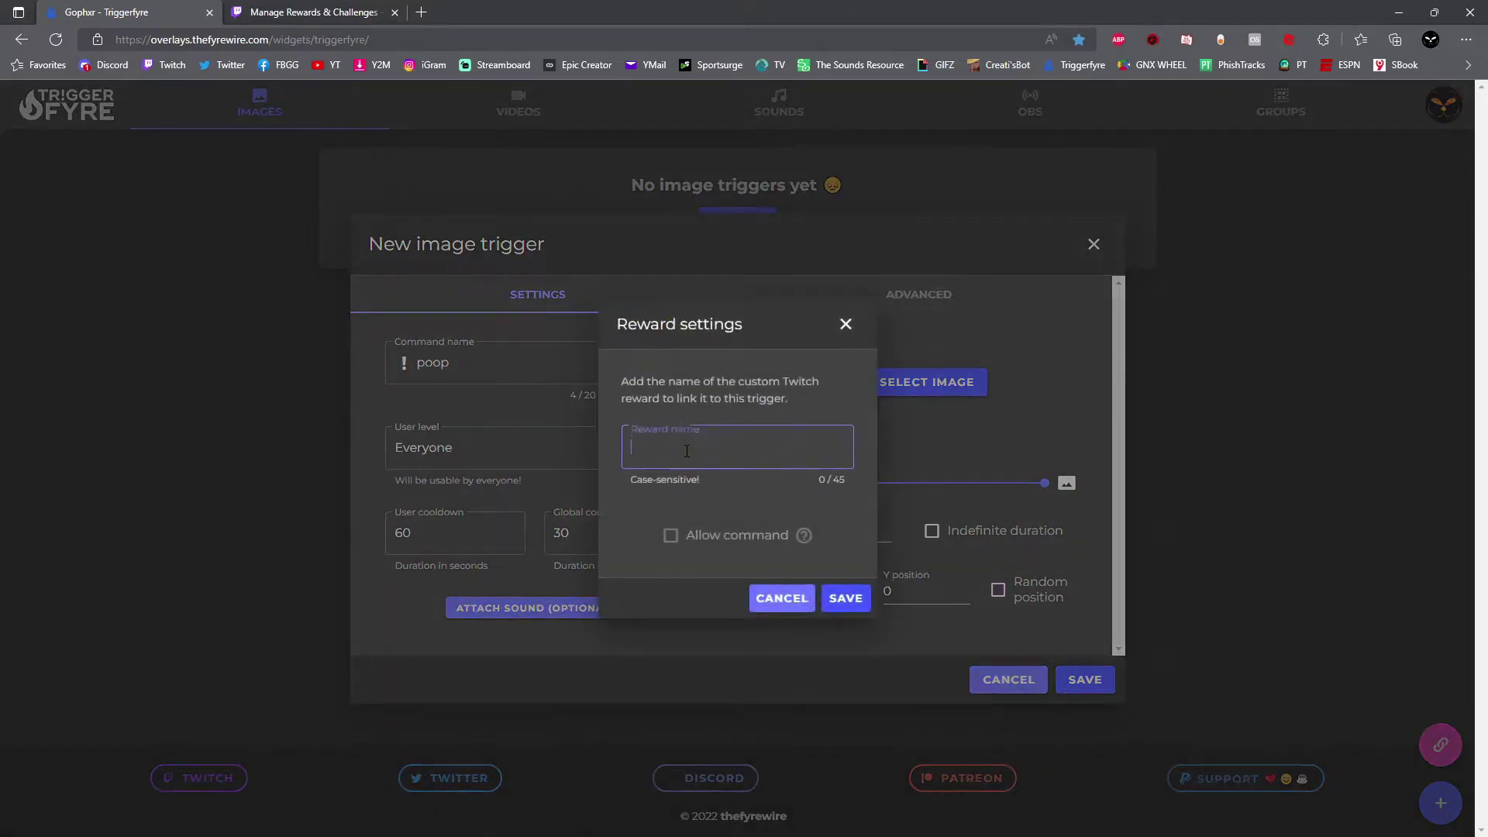
type("poop")
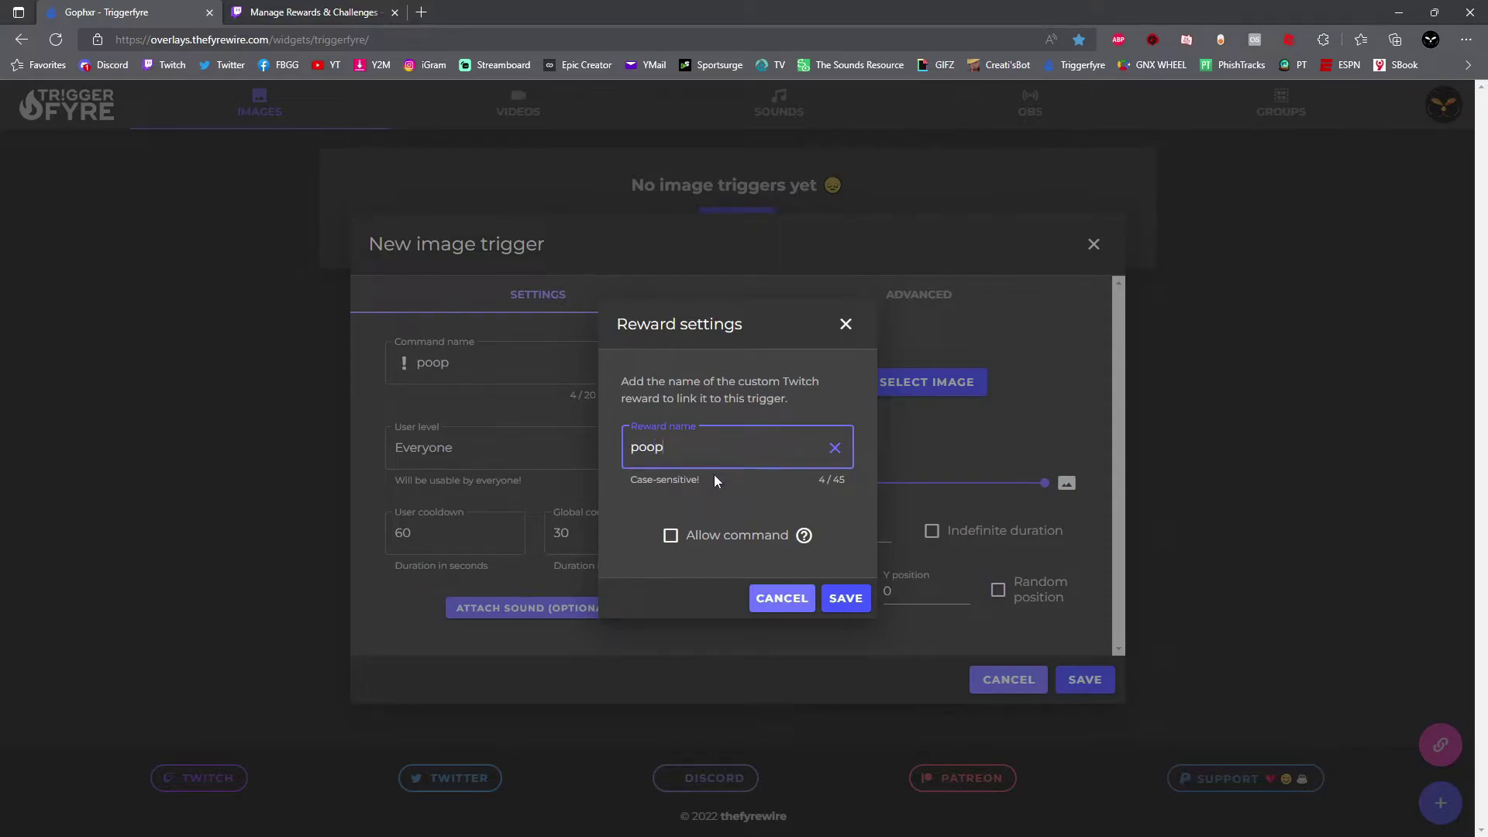
key("ctrl+Tab")
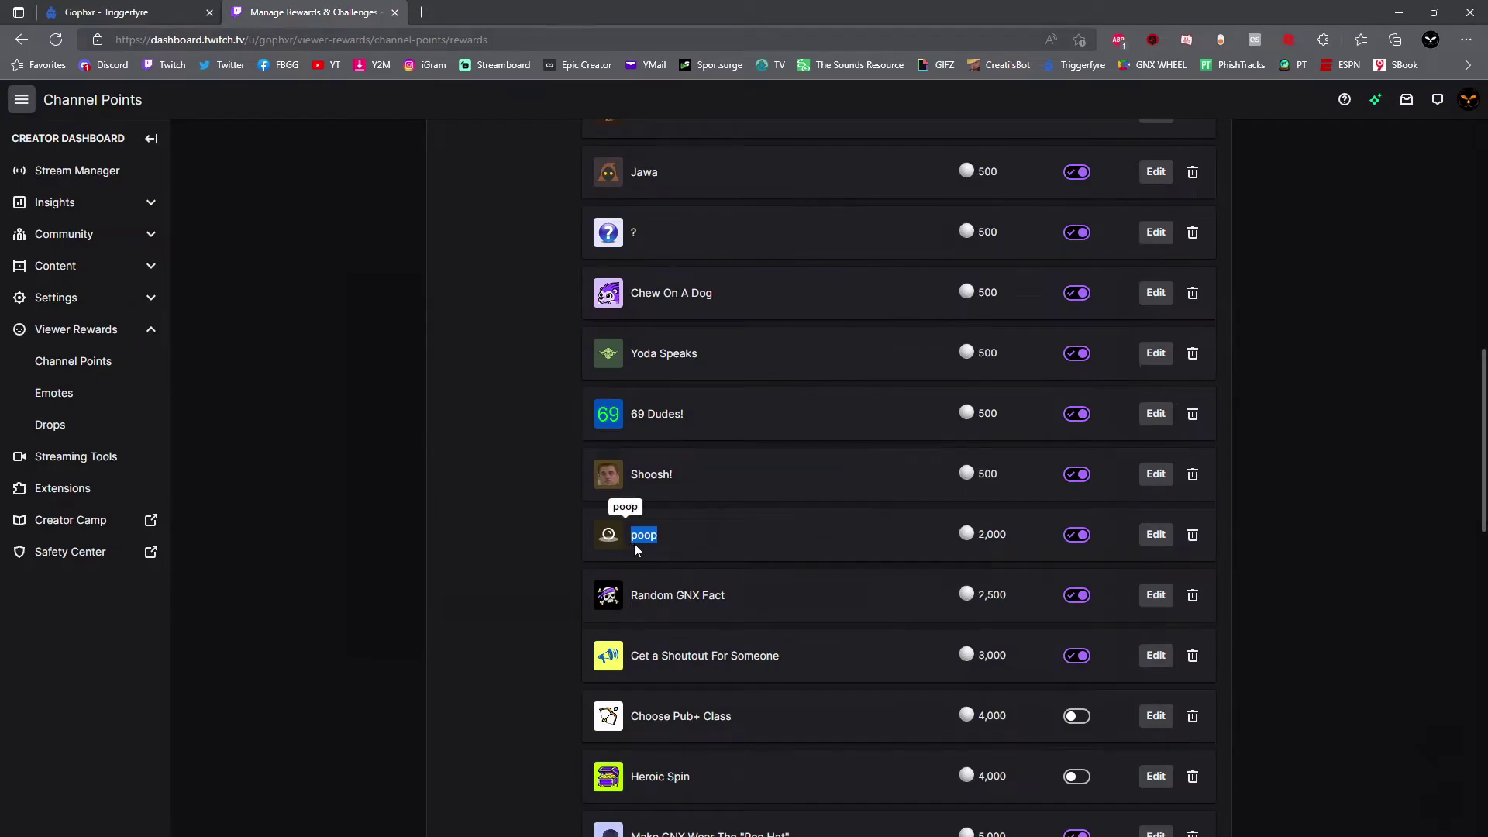
key("ctrl+Tab")
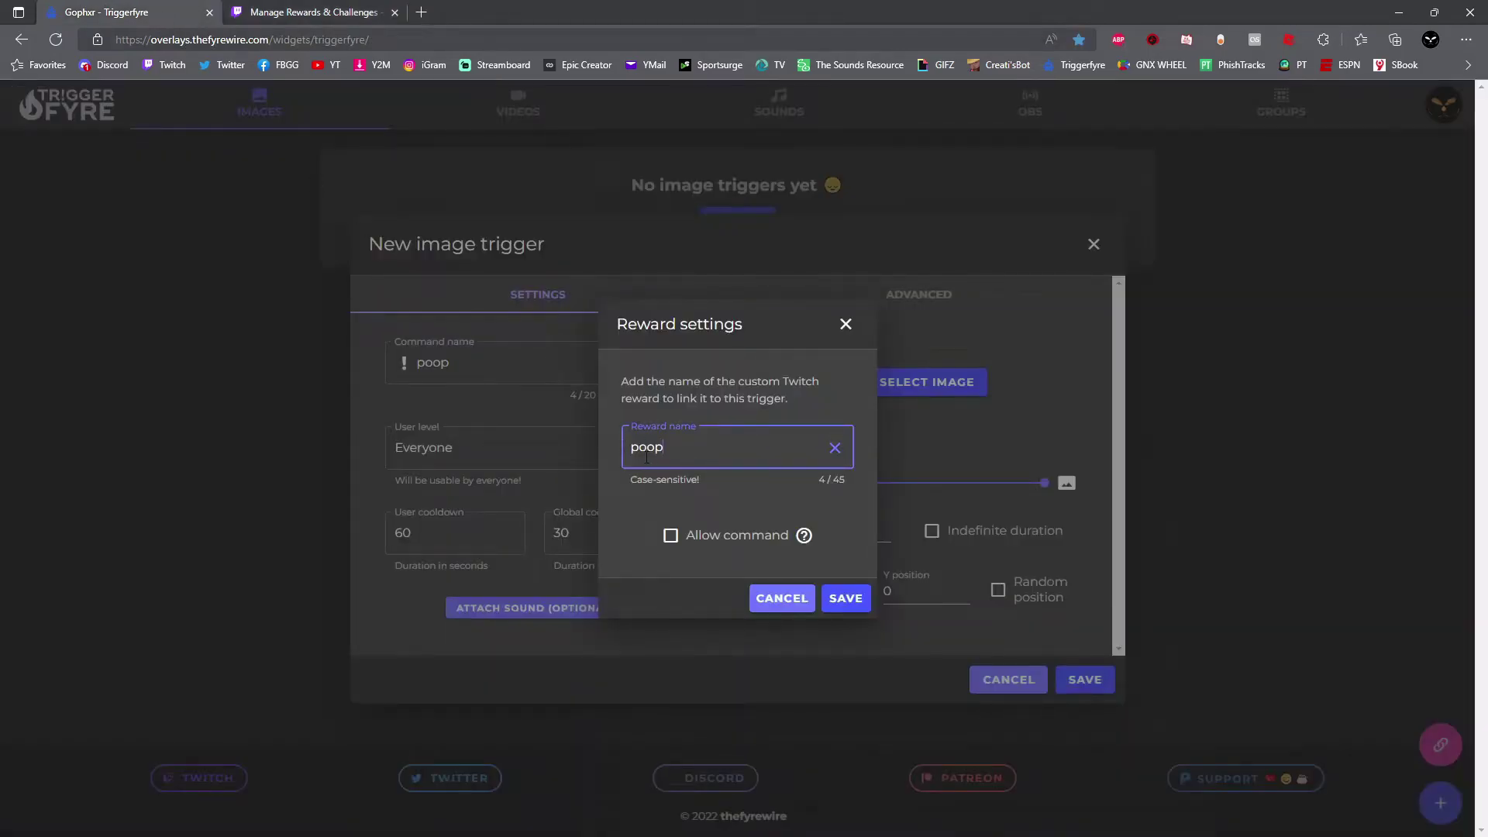
left_click(358, 12)
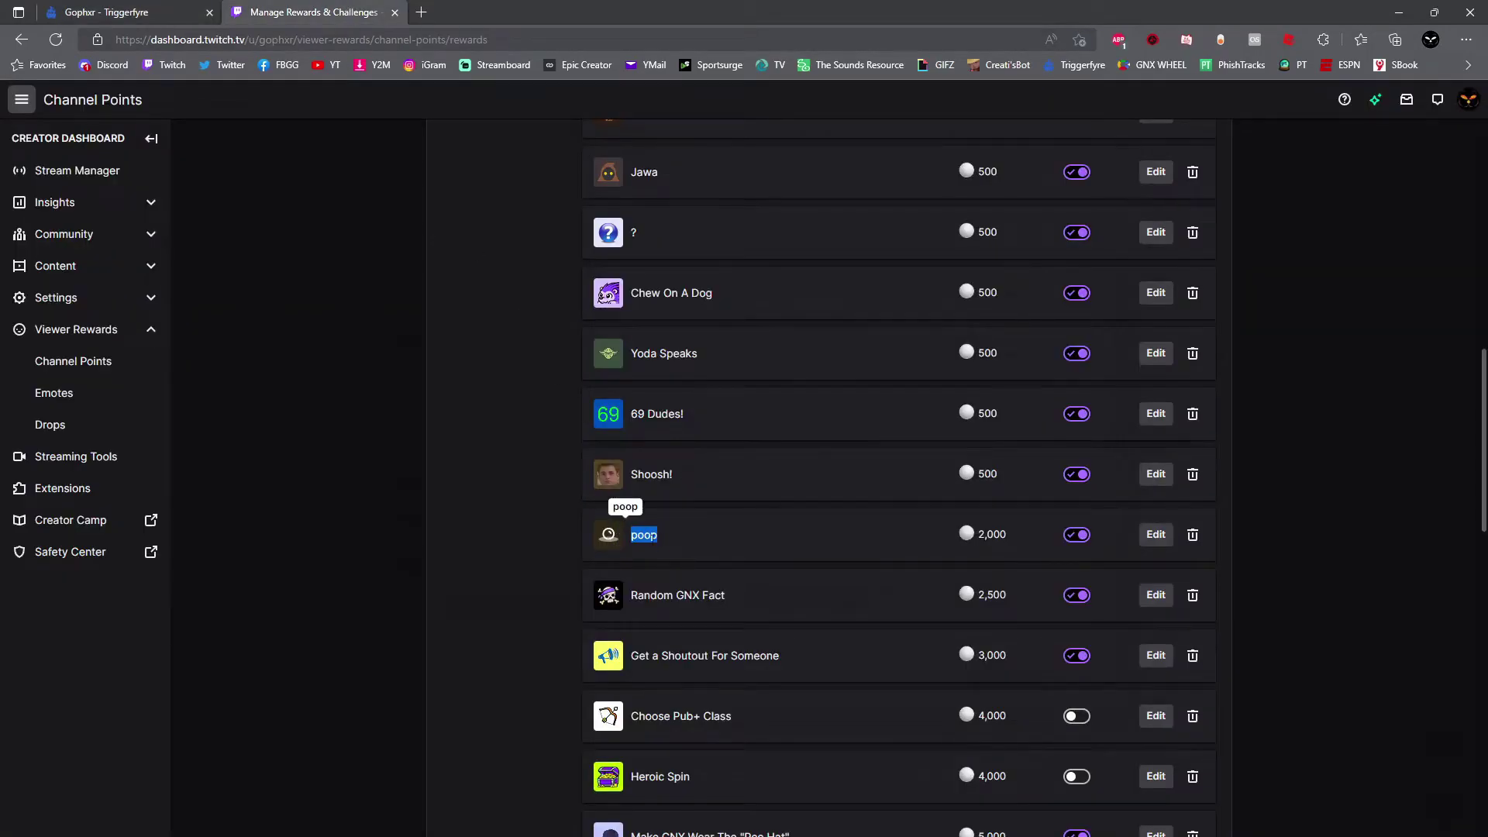
key("ctrl+Tab")
left_click(845, 597)
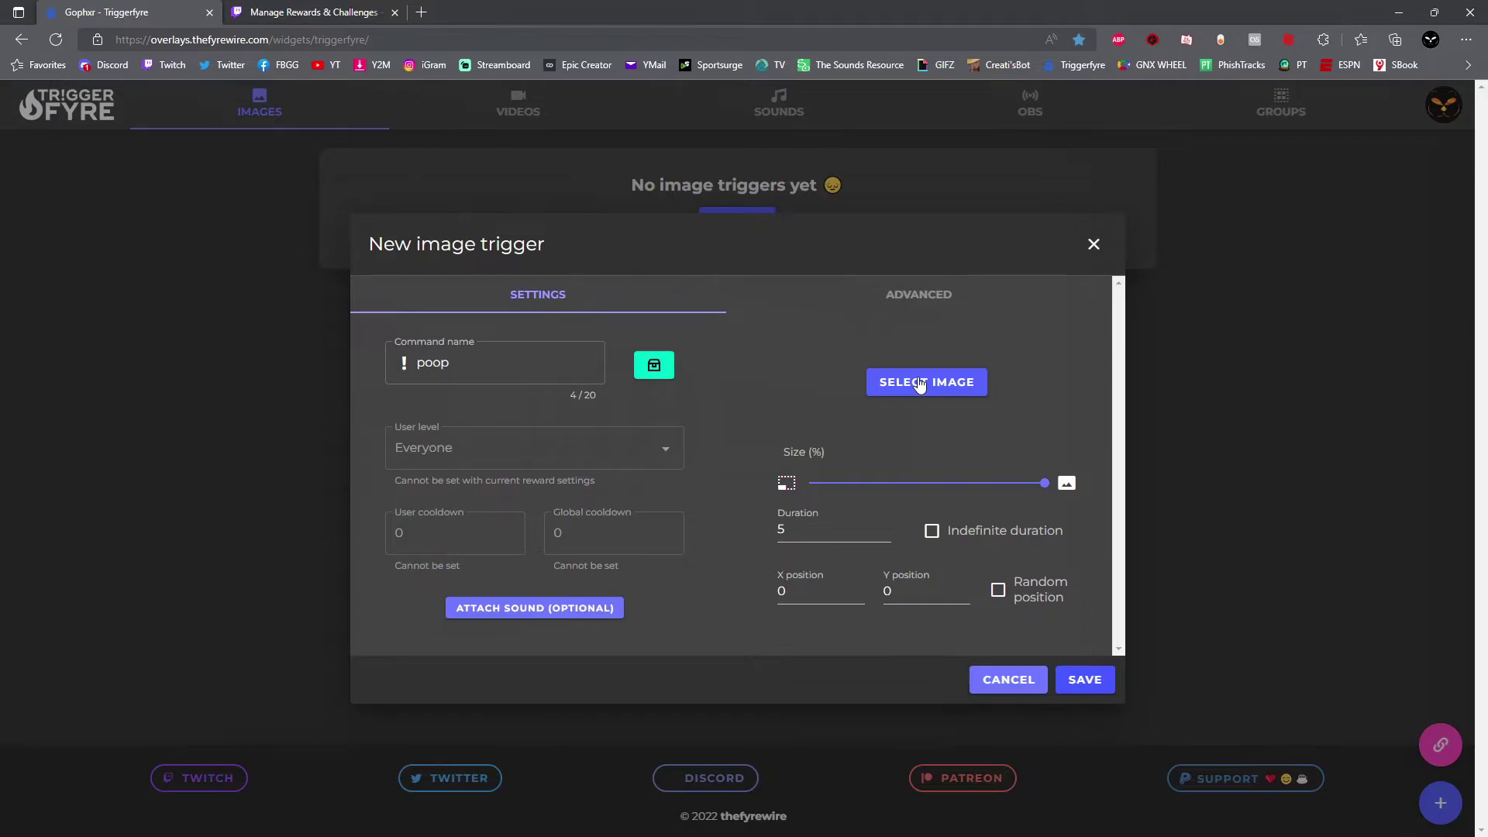
left_click(919, 383)
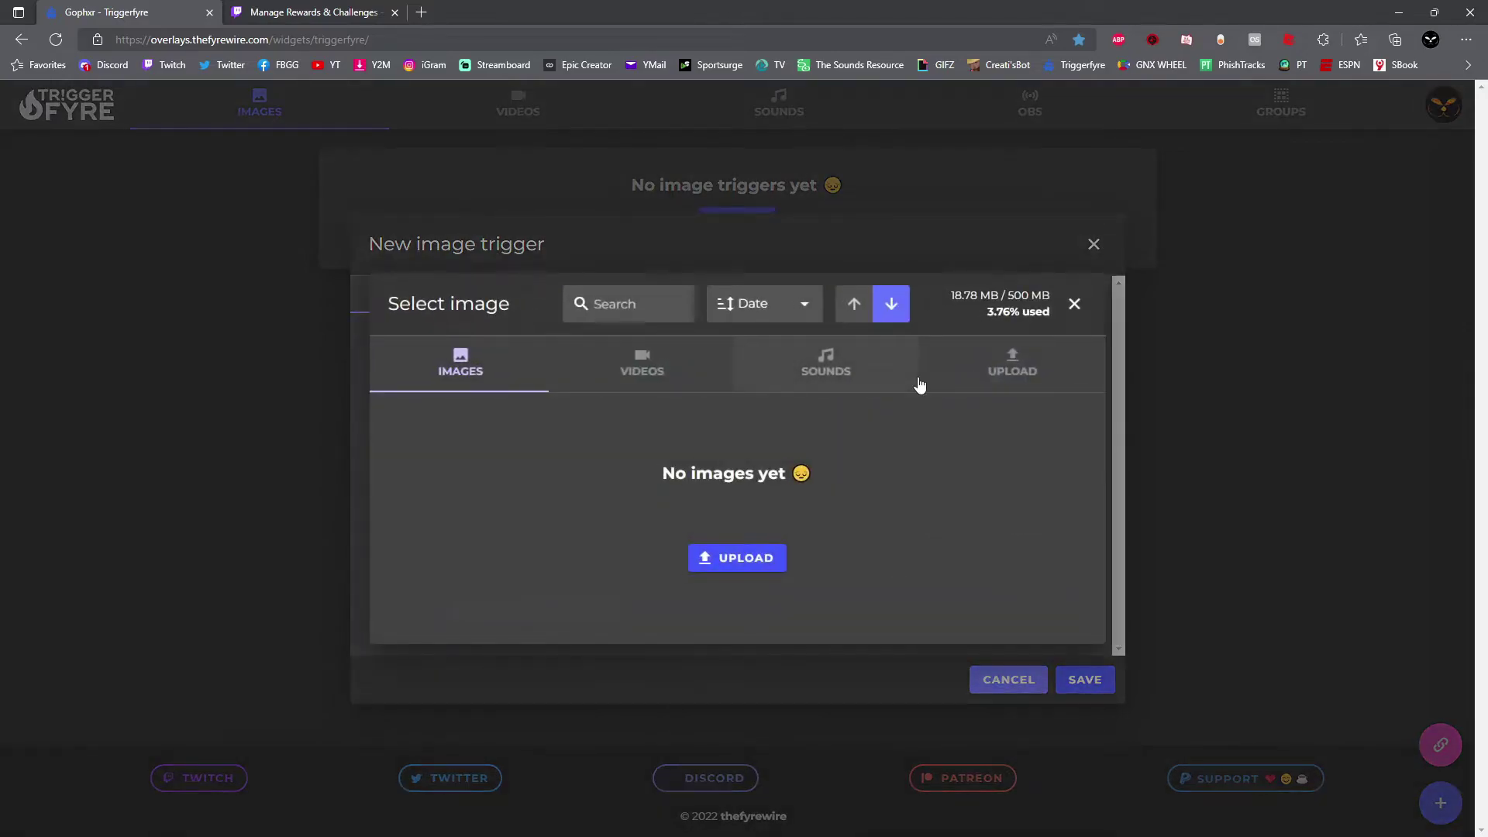
Upload the poop emoji PNG from Downloads and use it as the trigger's image.
left_click(755, 569)
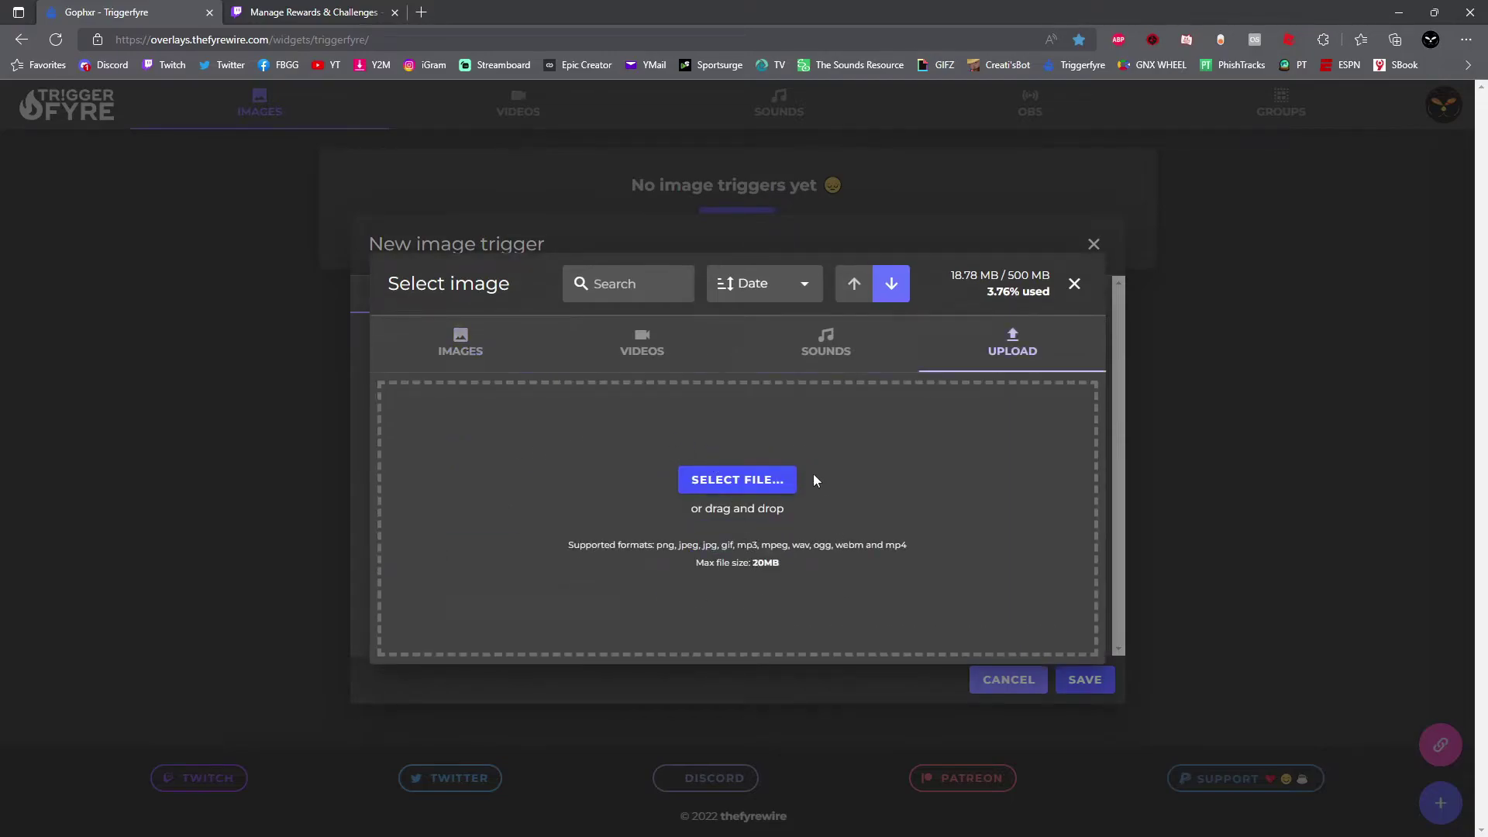
left_click(742, 482)
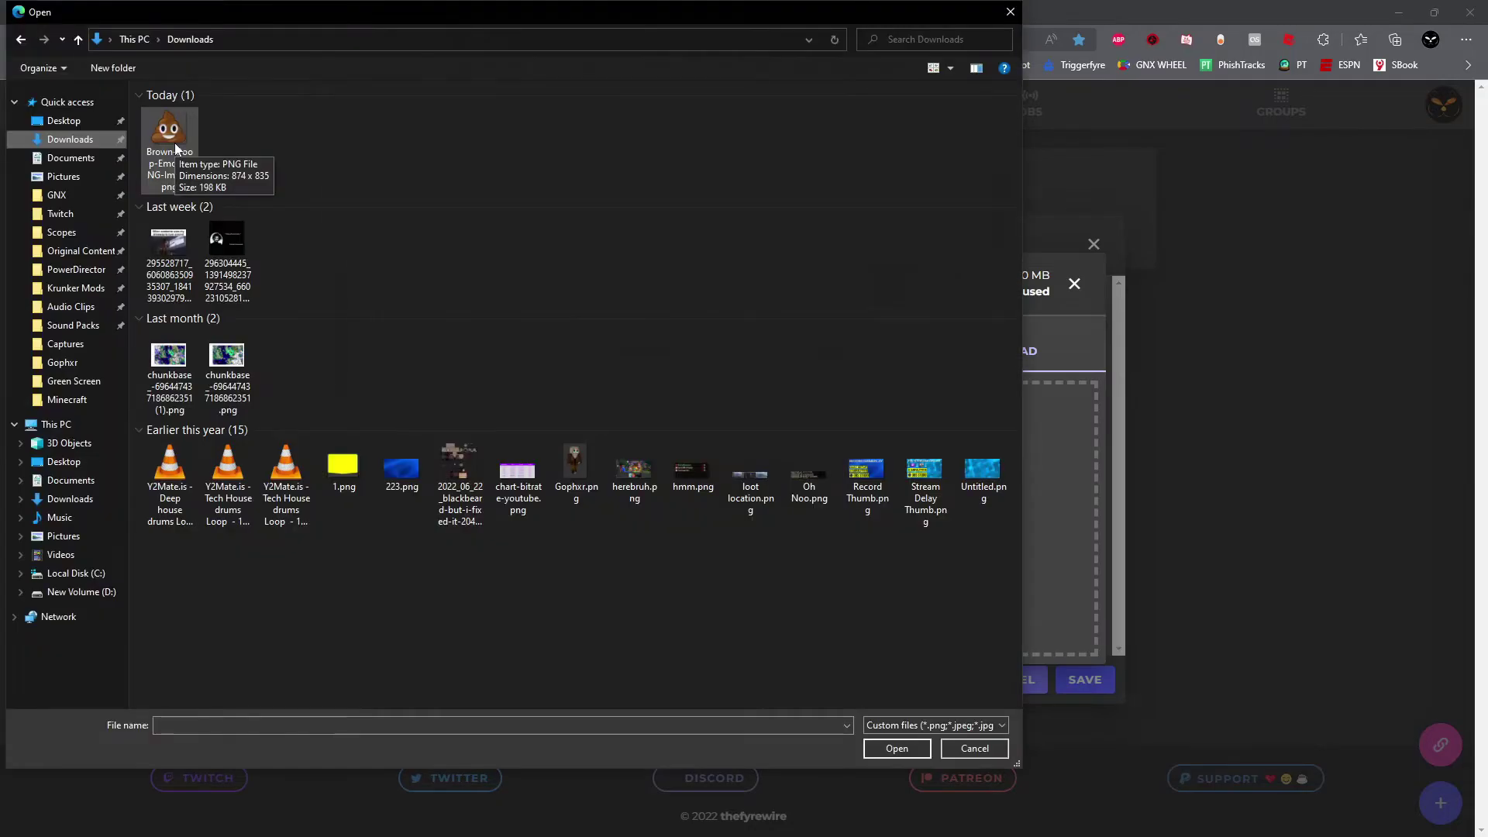
double_click(175, 145)
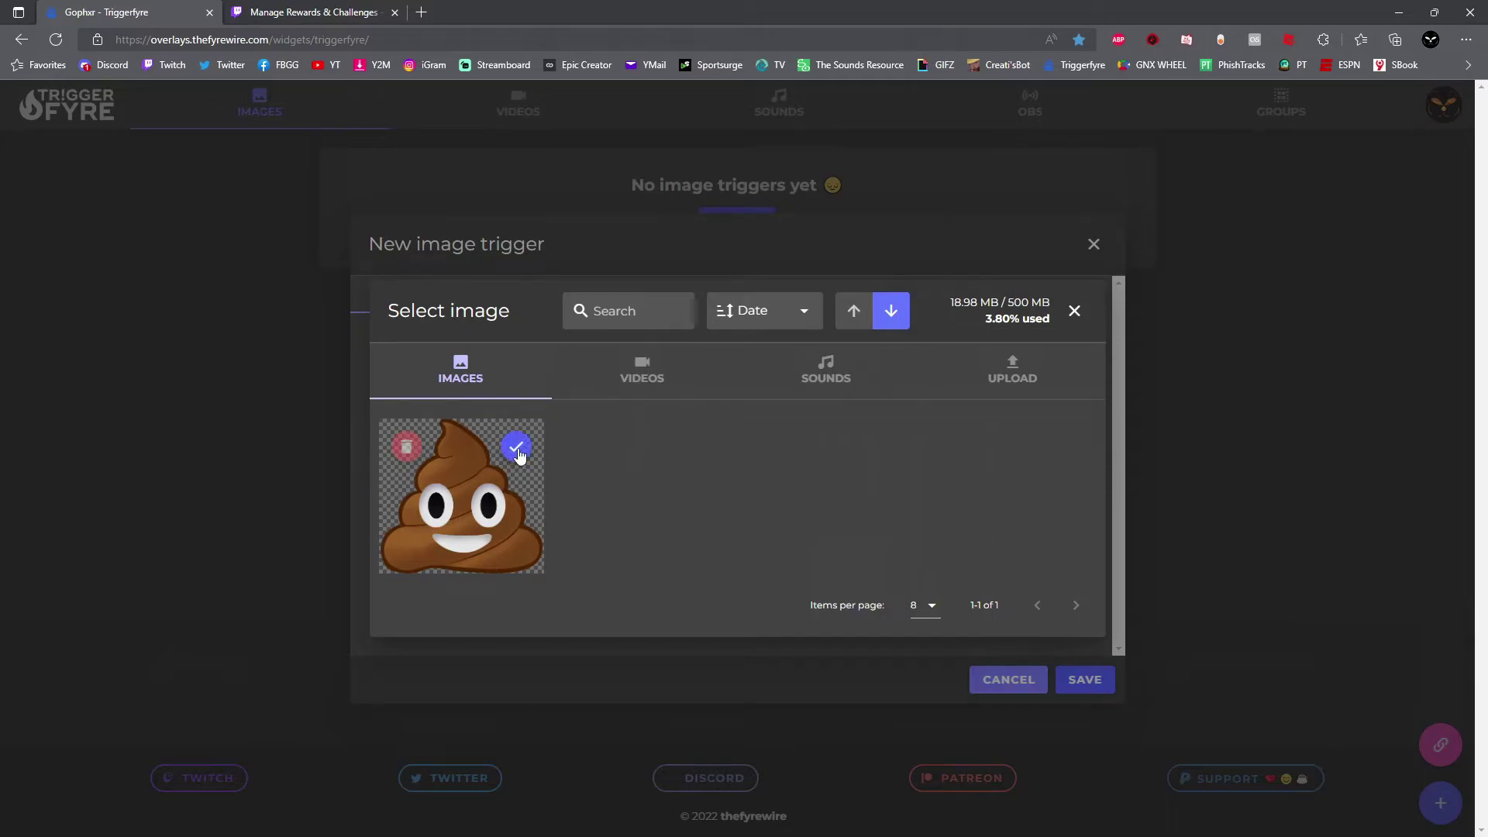
left_click(517, 448)
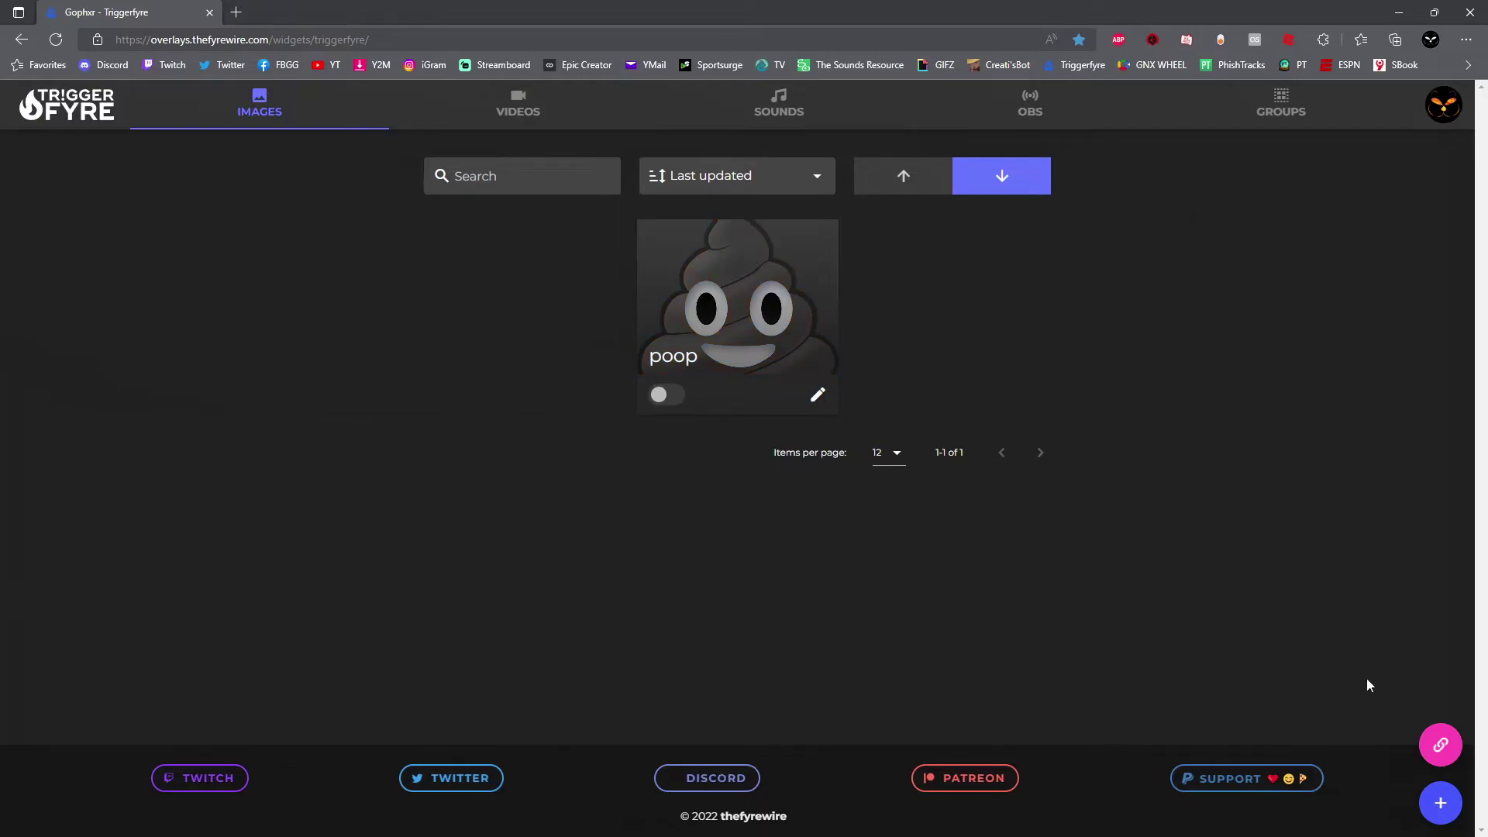
Copy the Triggerfyre overlay link and switch over to OBS Studio.
left_click(1439, 741)
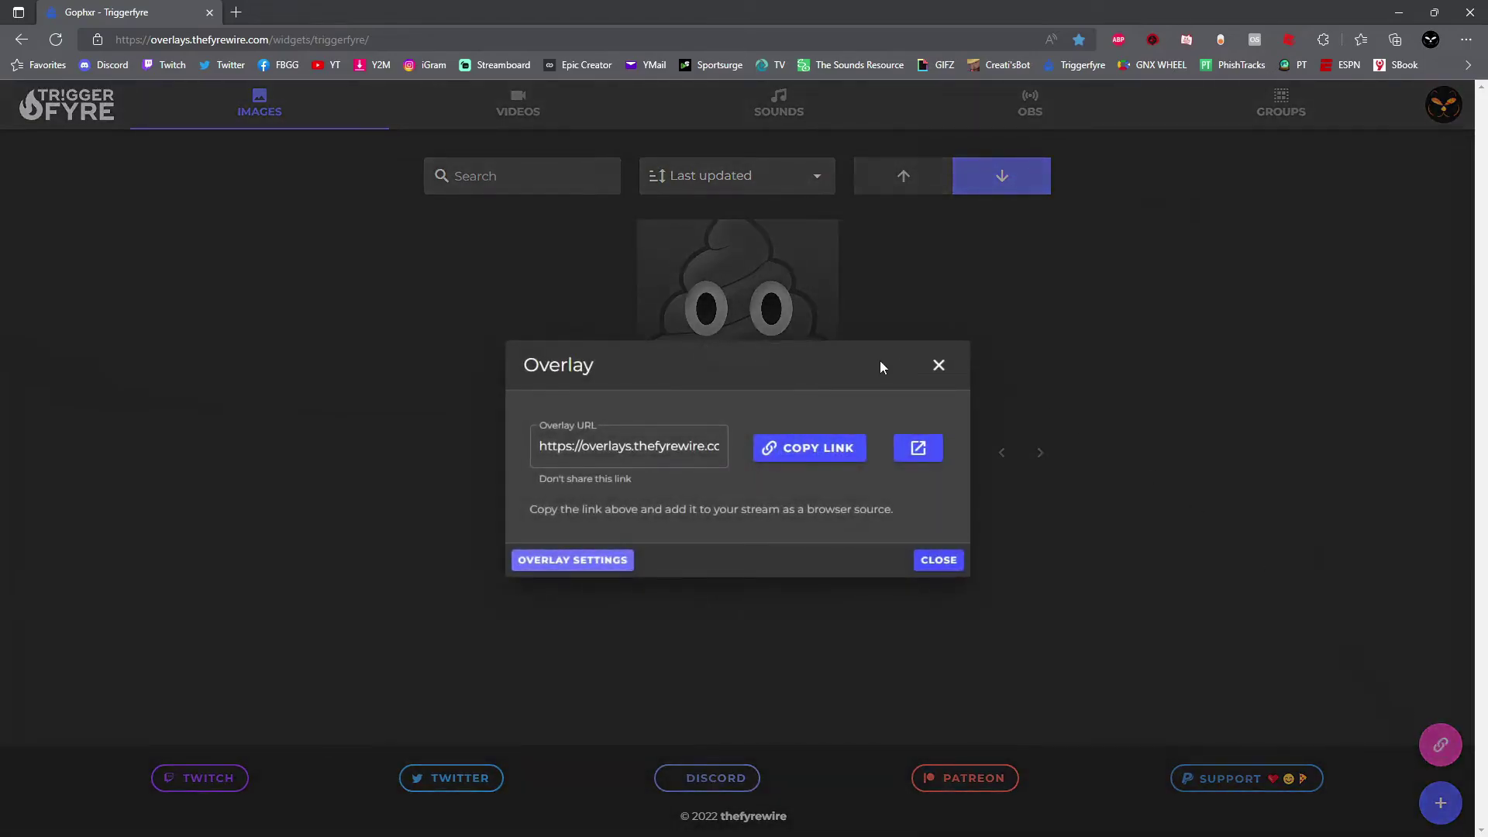
left_click(820, 457)
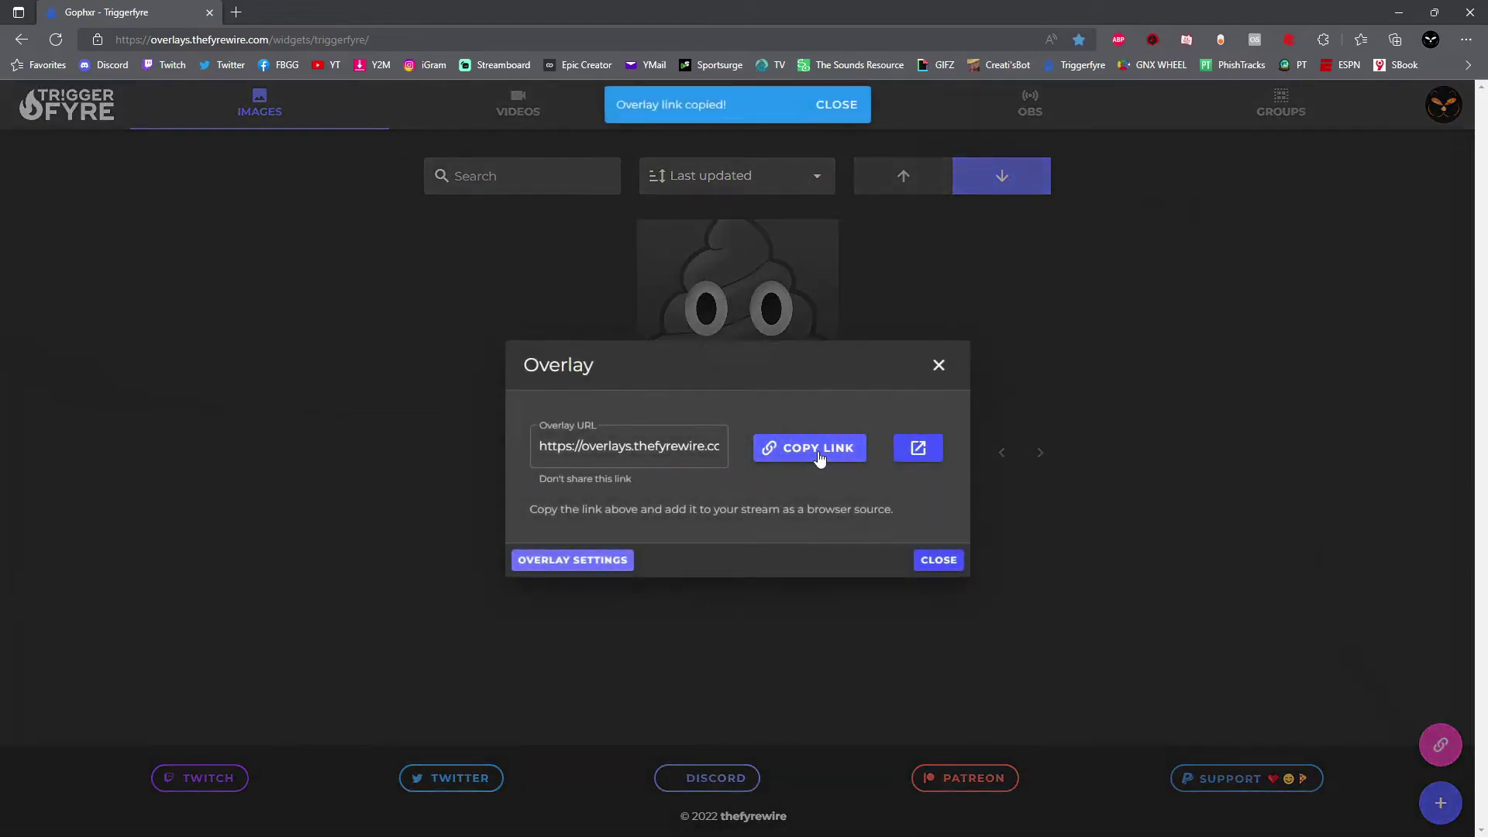
left_click(939, 561)
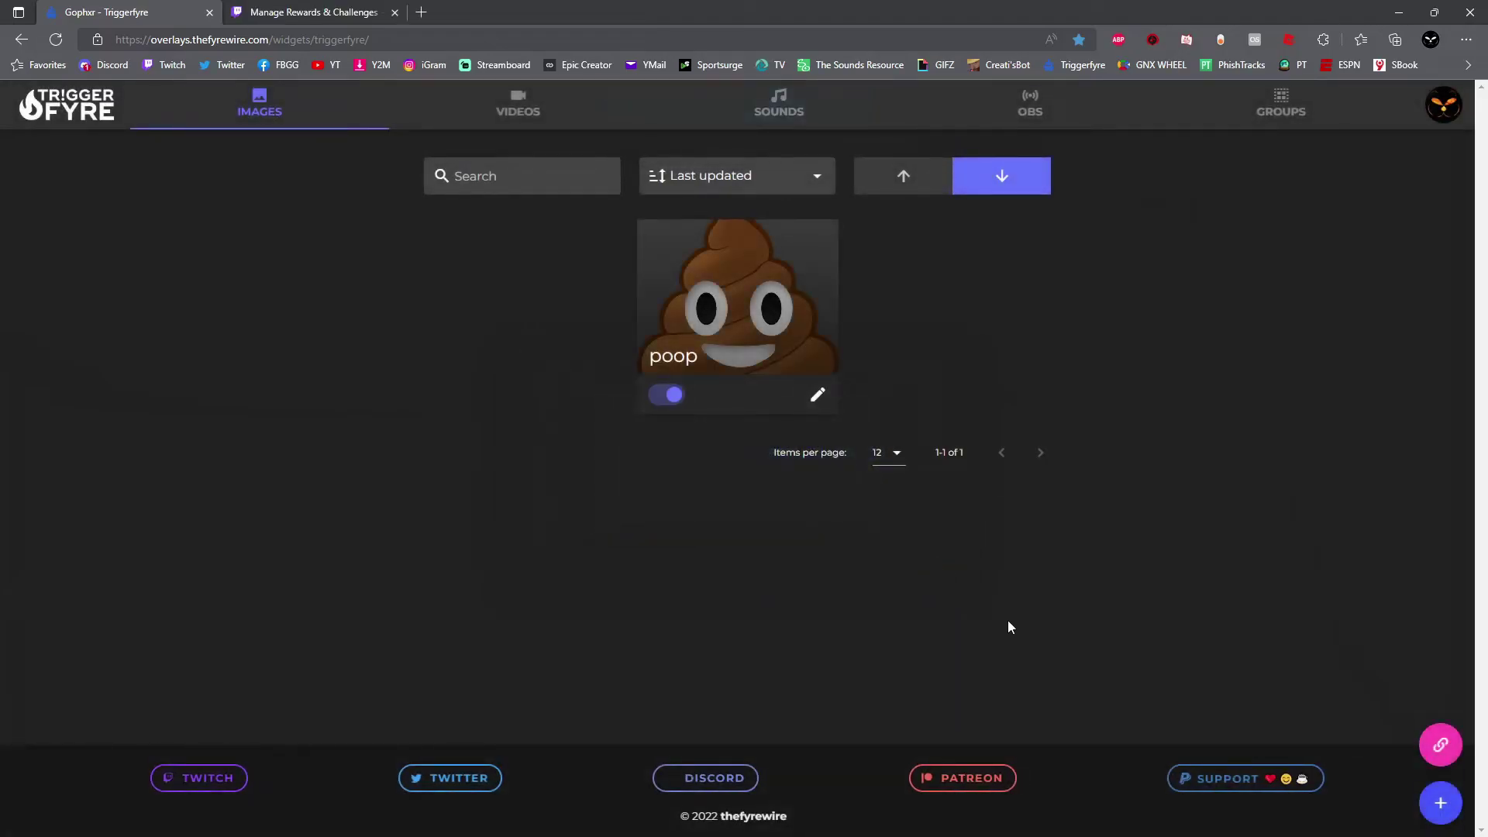
key("alt+Tab")
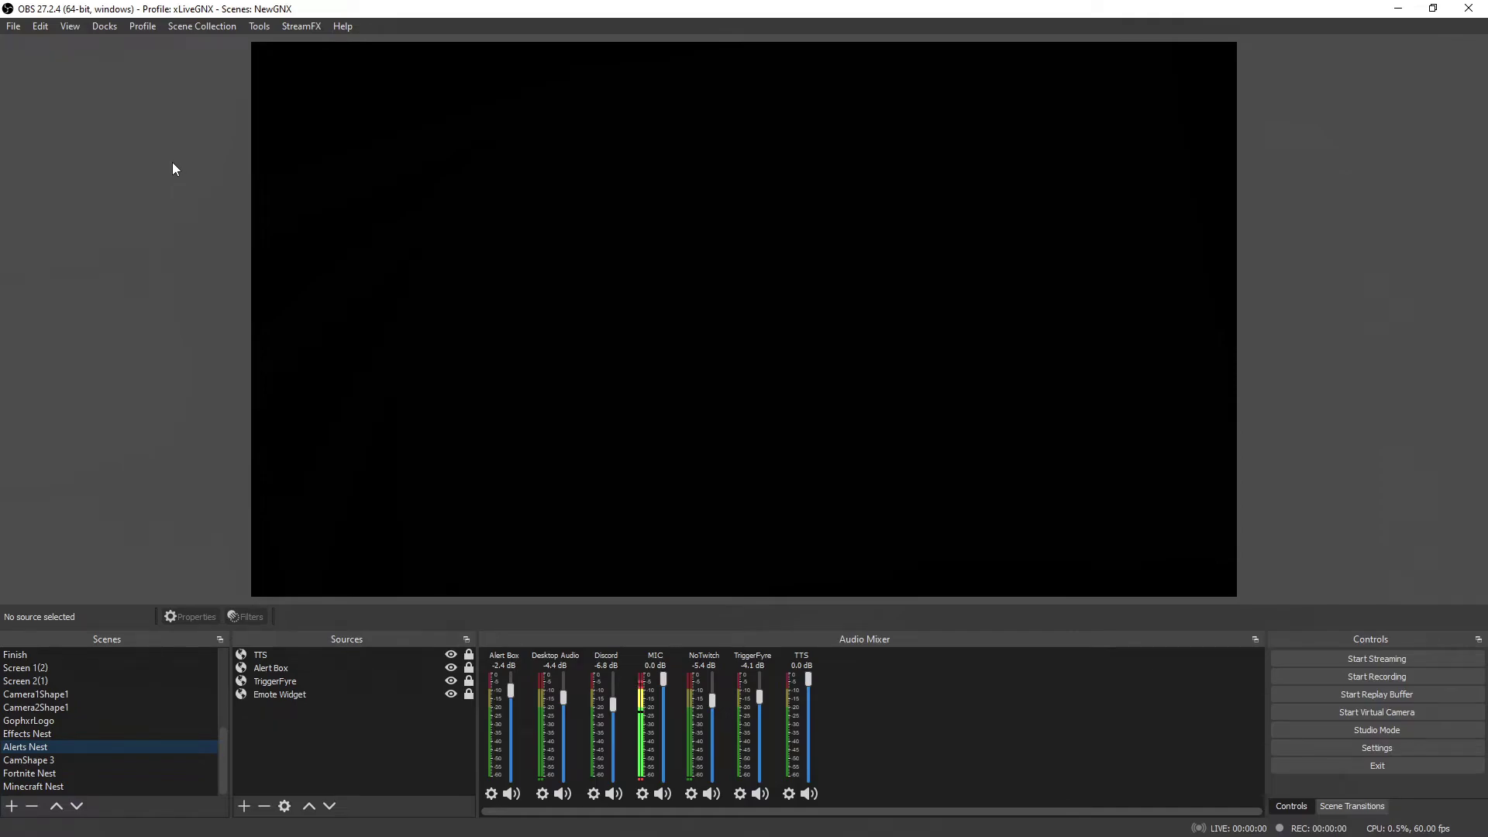
Create an OBS scene named Alert Nest and begin adding a source to it.
left_click(12, 807)
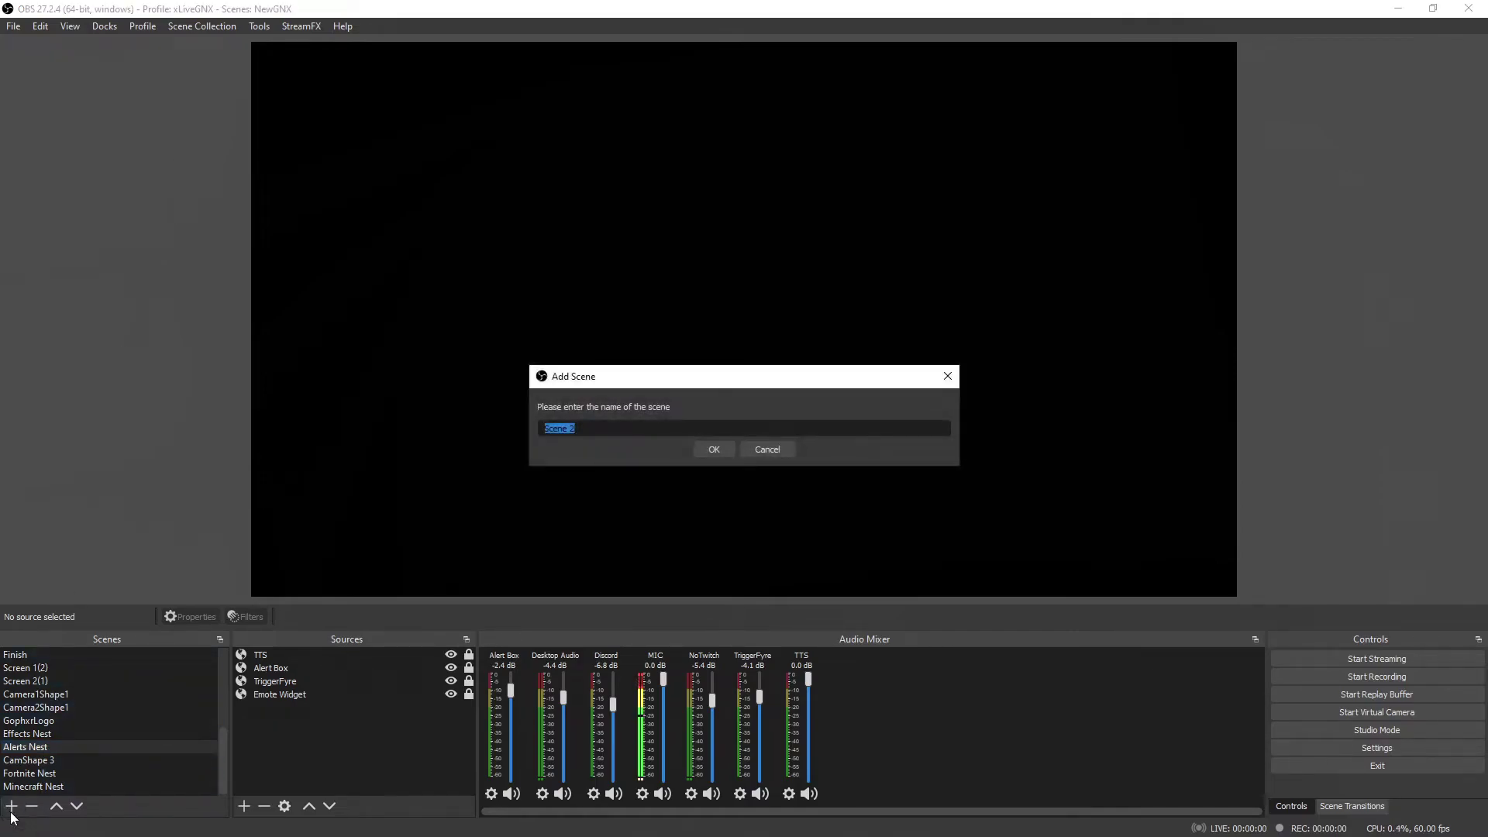
left_click(714, 450)
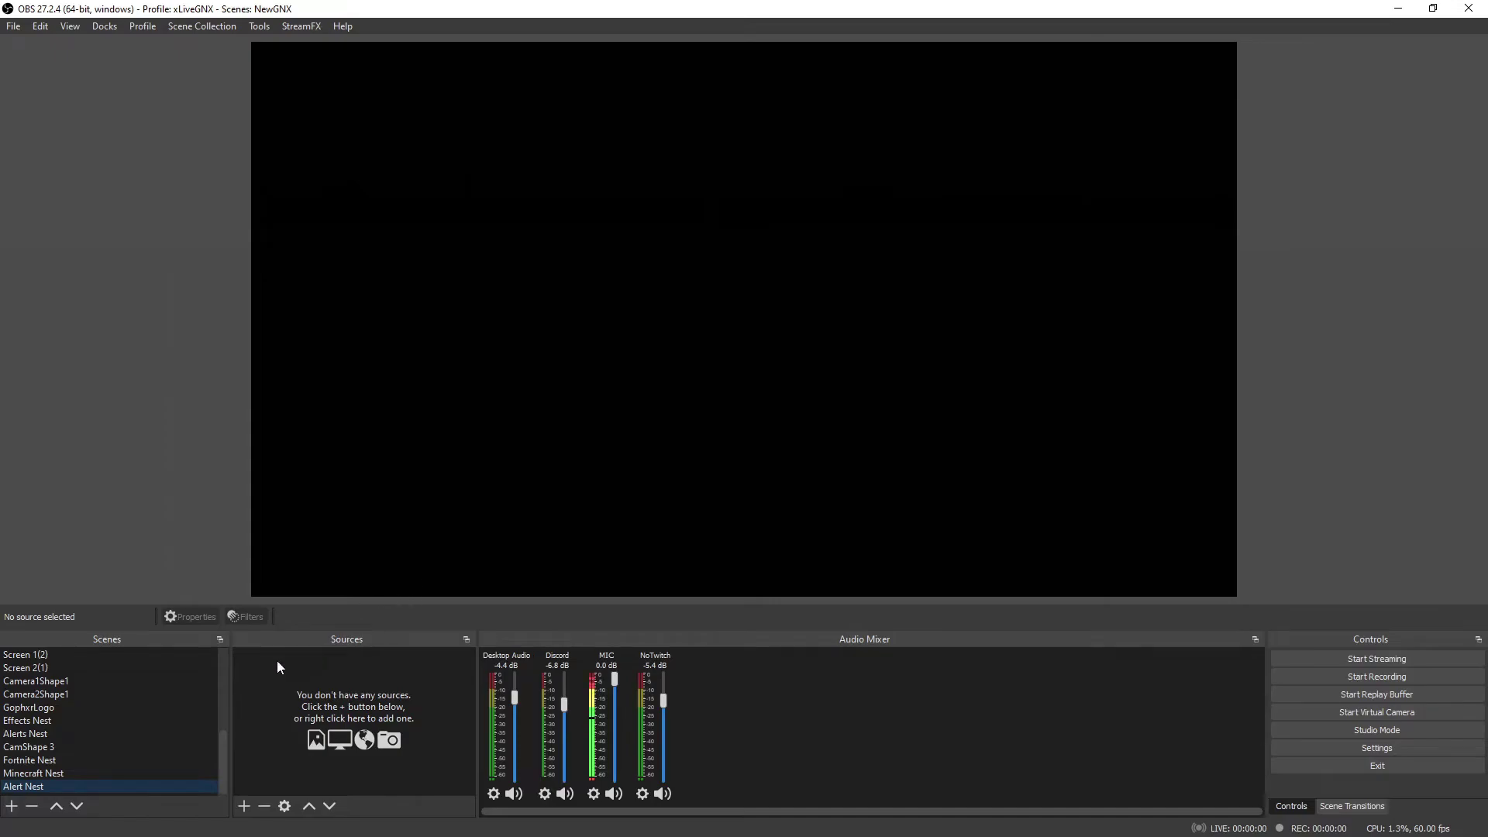
left_click(244, 807)
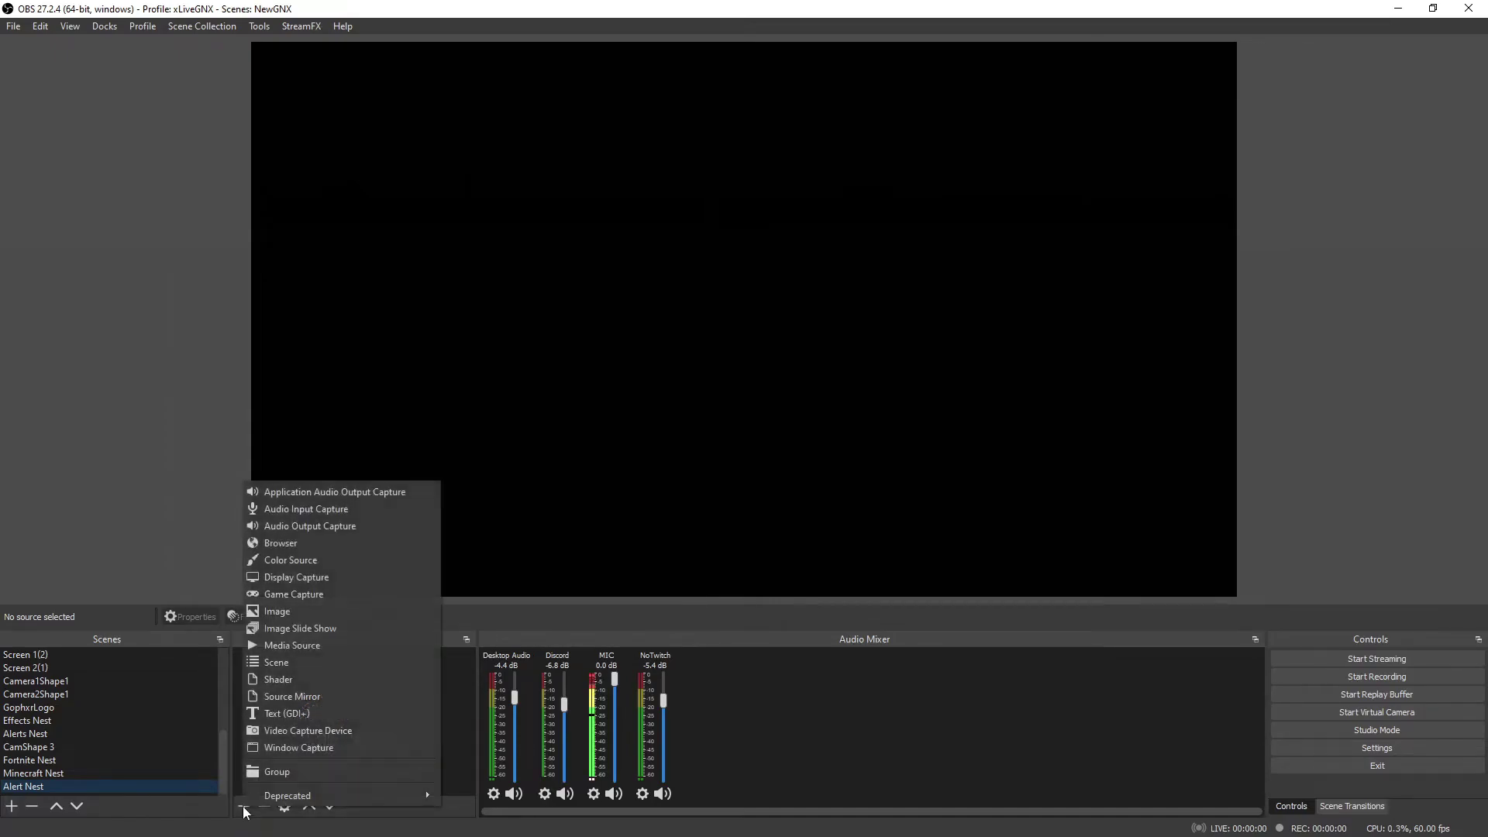
Create a new browser source named 'TriggrrFyre' in the Alert Nest scene.
left_click(280, 544)
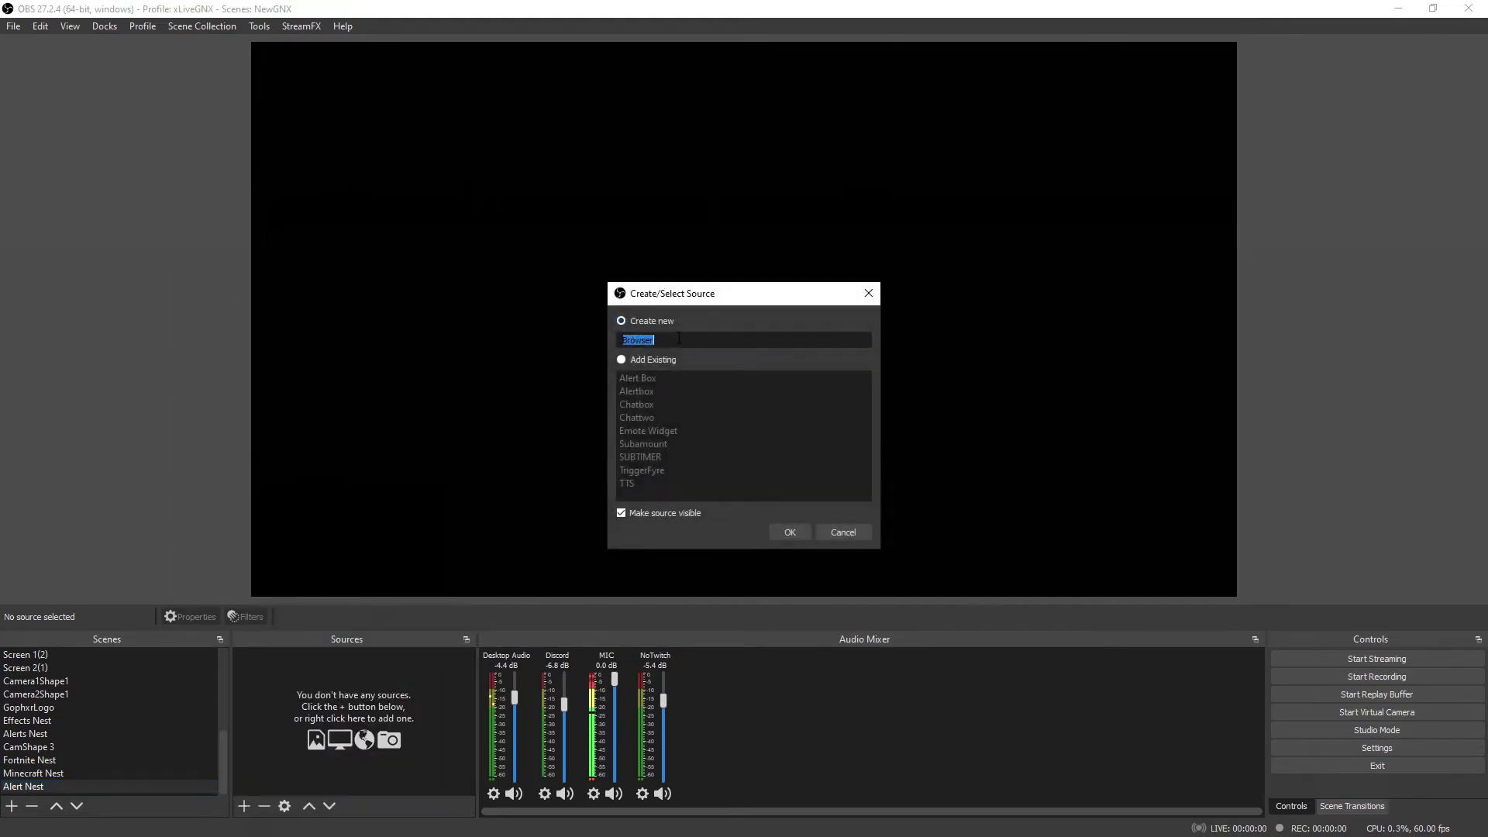
type("TriggrrFyre")
left_click(791, 533)
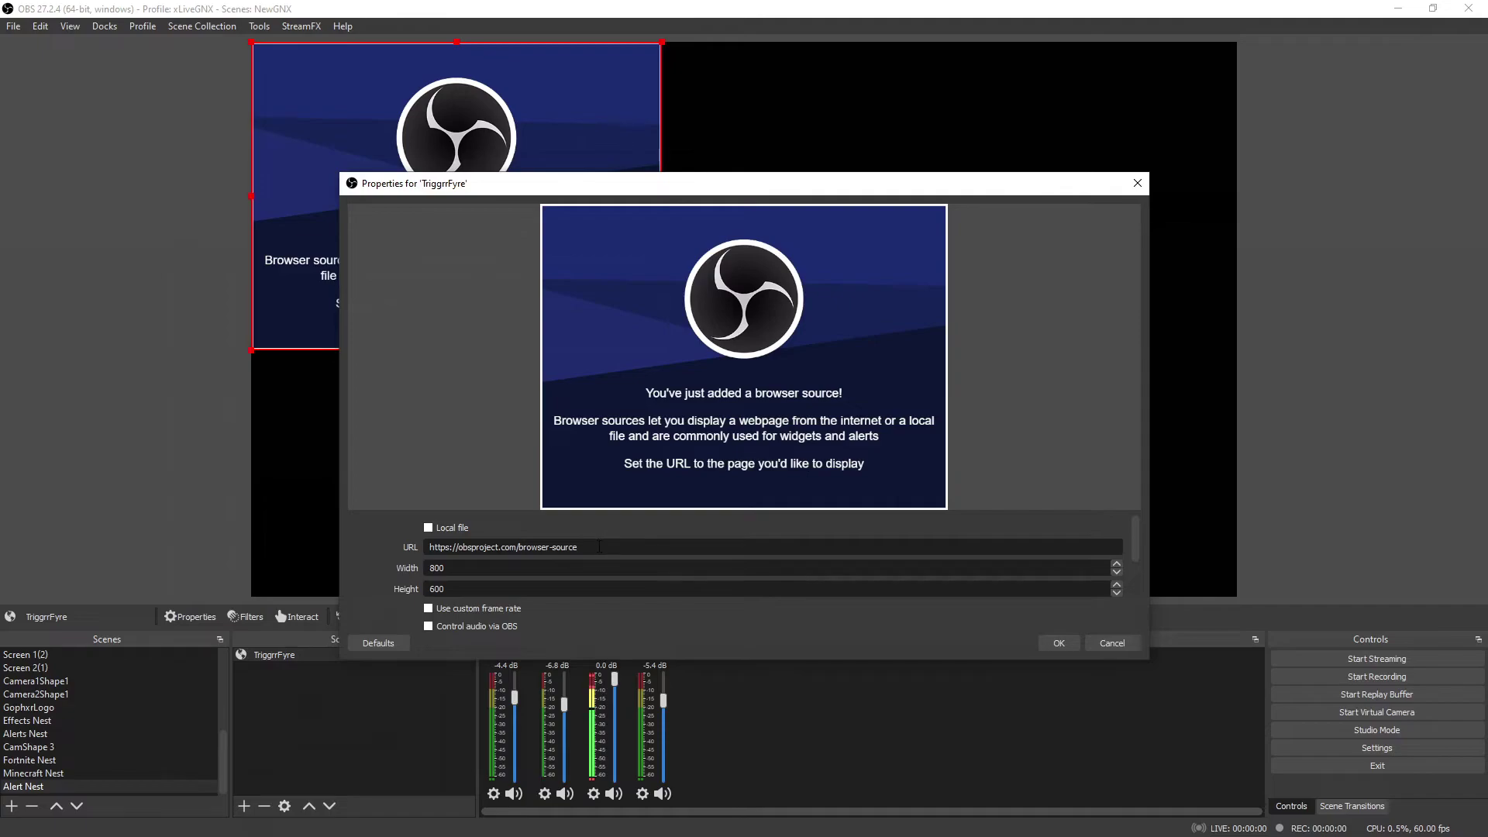
Replace the browser source's placeholder URL with the copied Triggerfyre overlay link and apply it.
left_click_drag(599, 547, 429, 547)
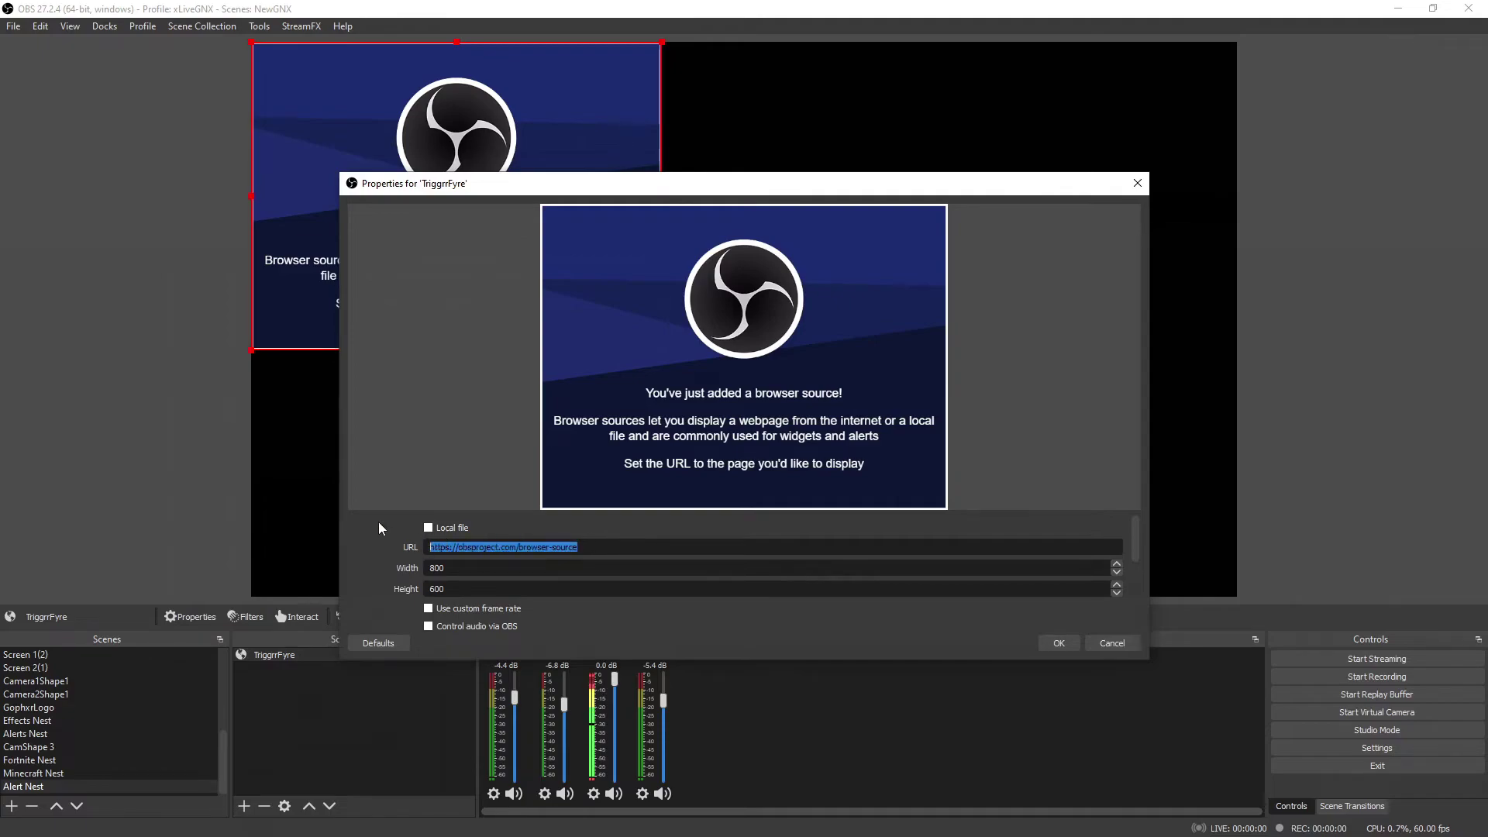
key("ctrl+v")
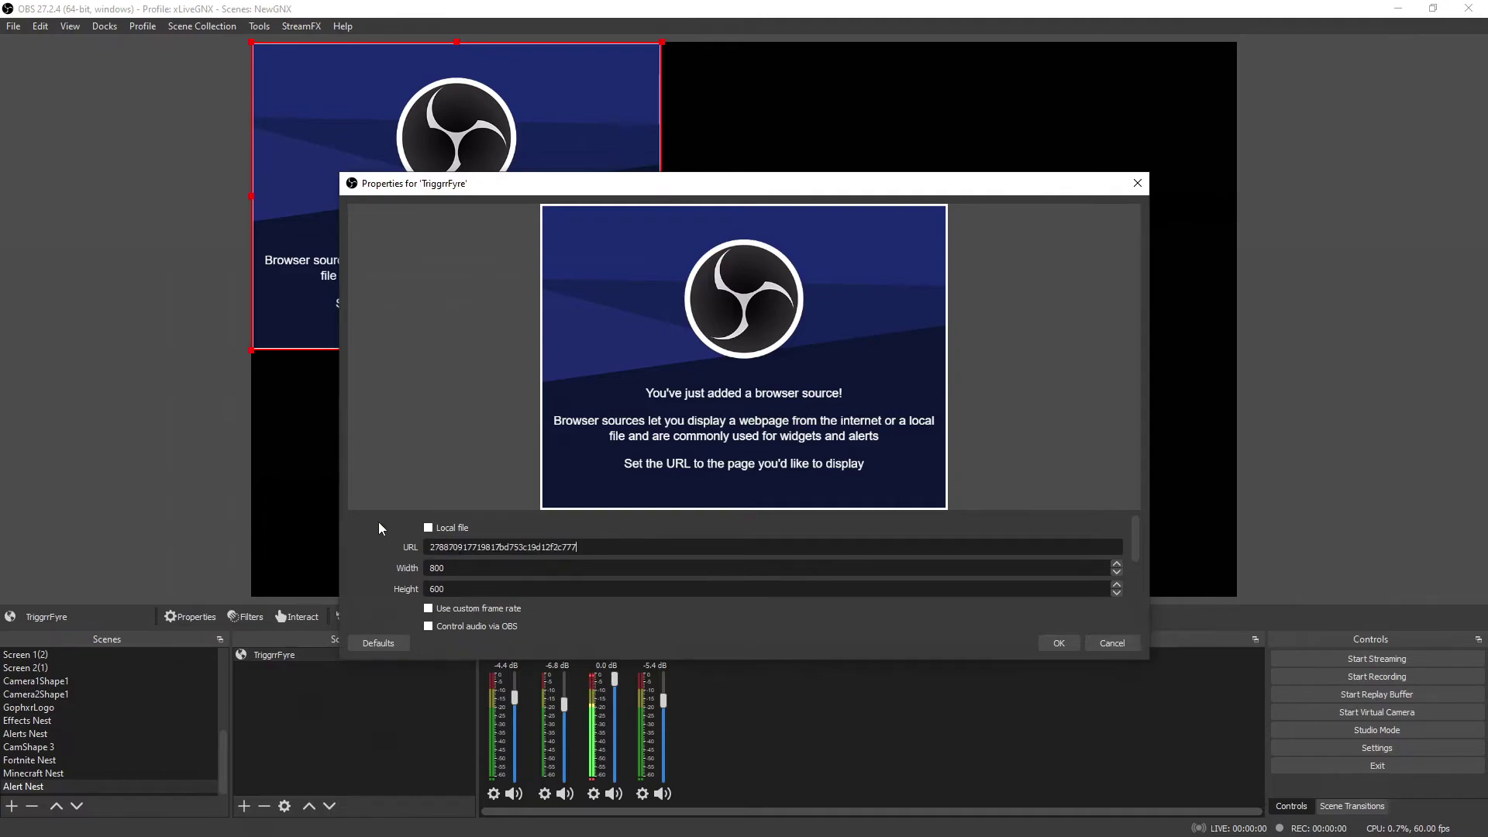
left_click(1059, 643)
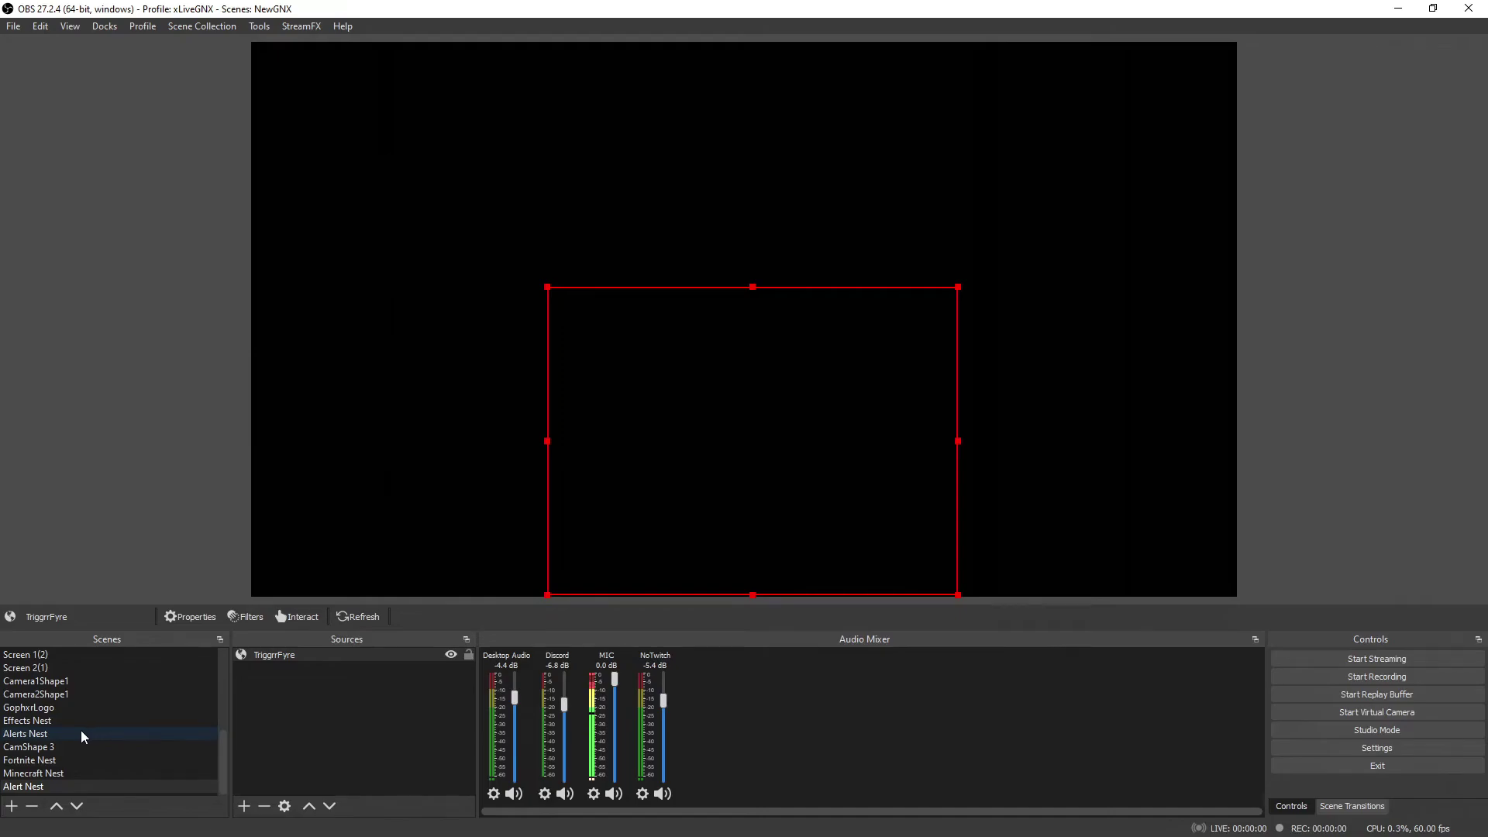
scroll(82, 735, "up", 5)
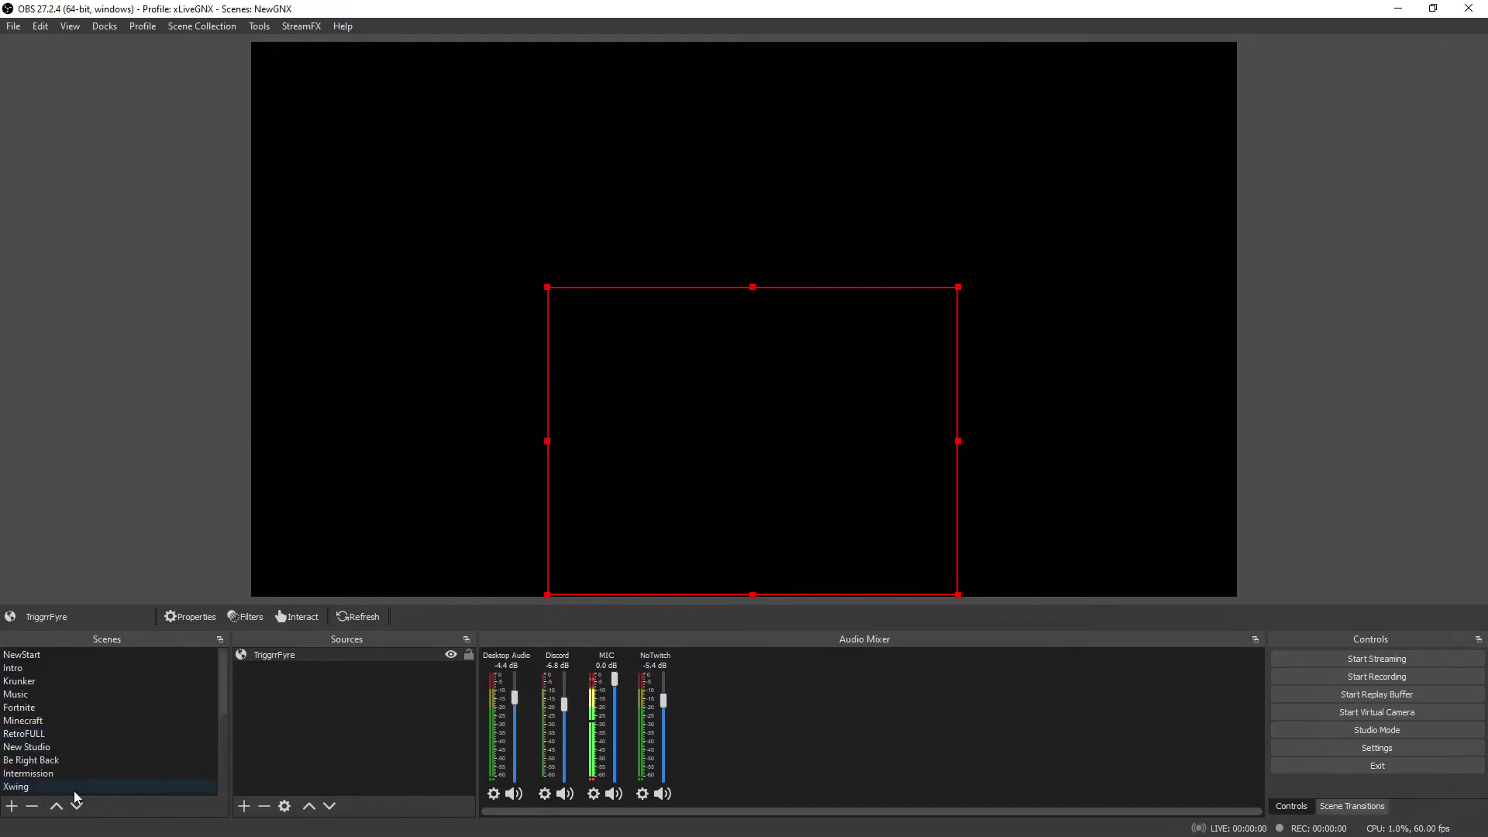
Add the existing Alert Nest scene as a source in the Krunker scene and lock it.
left_click(35, 682)
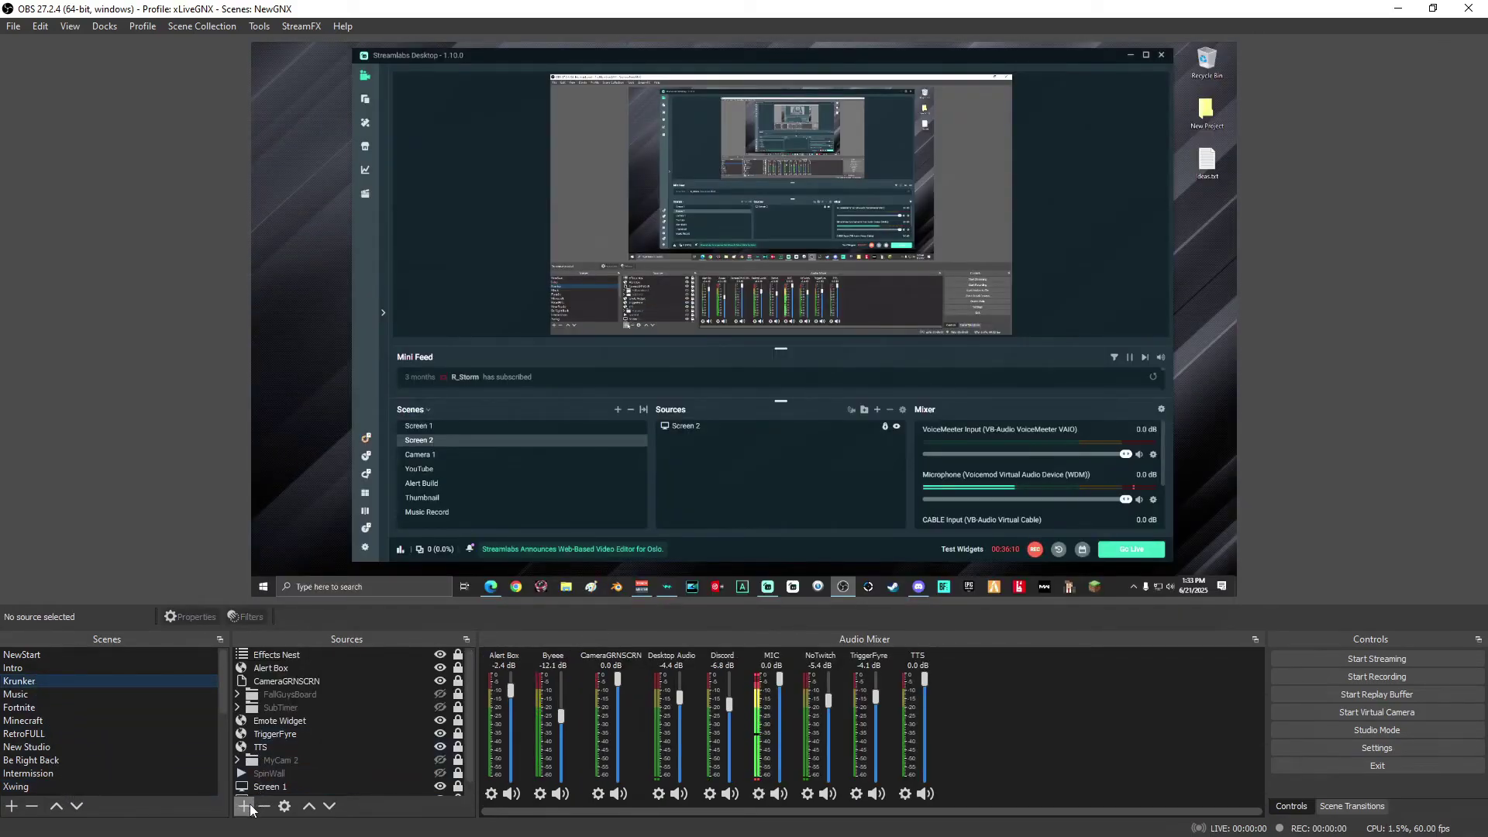
left_click(250, 806)
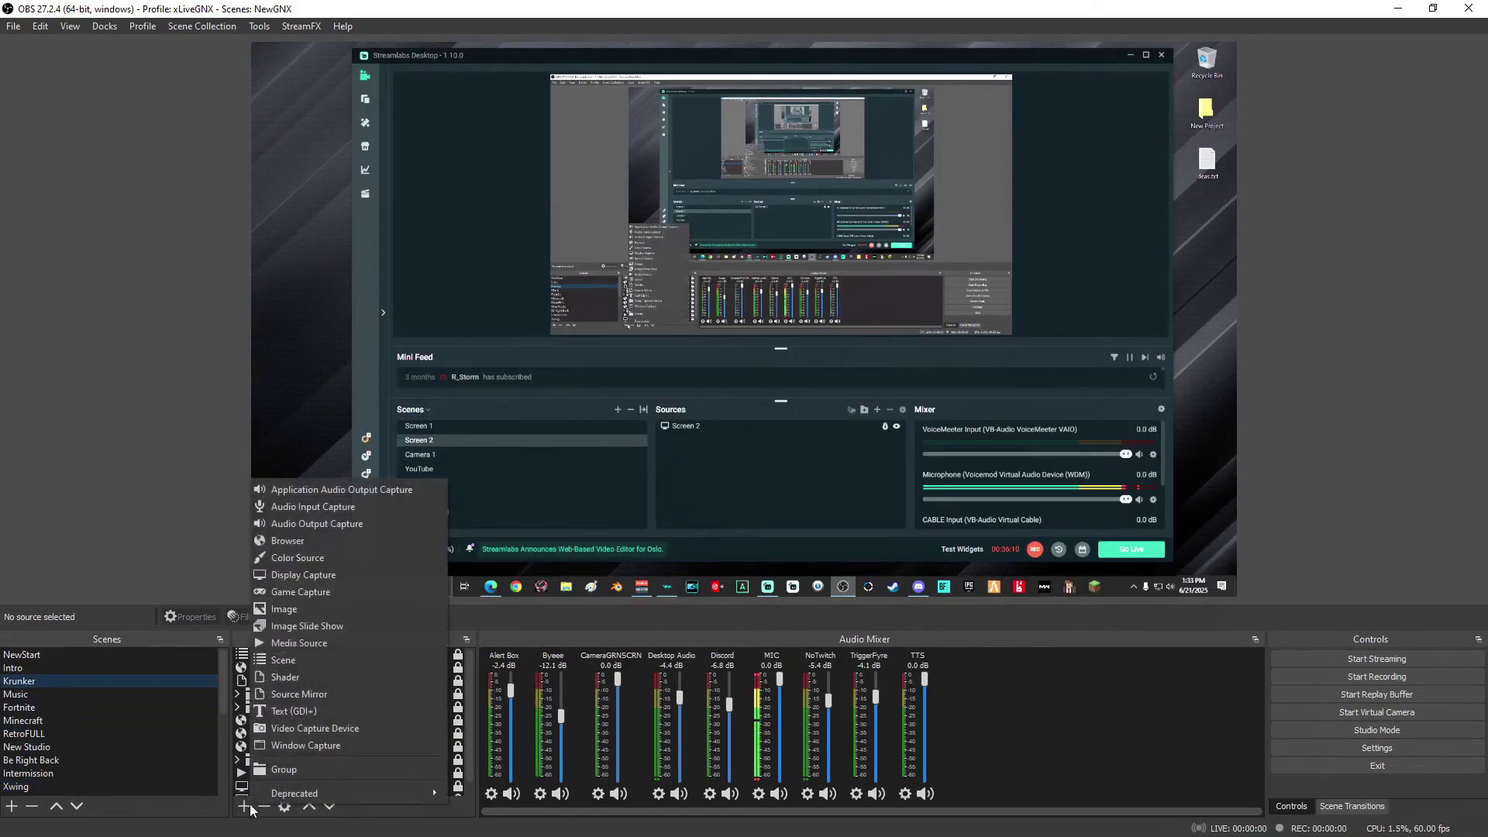
left_click(299, 660)
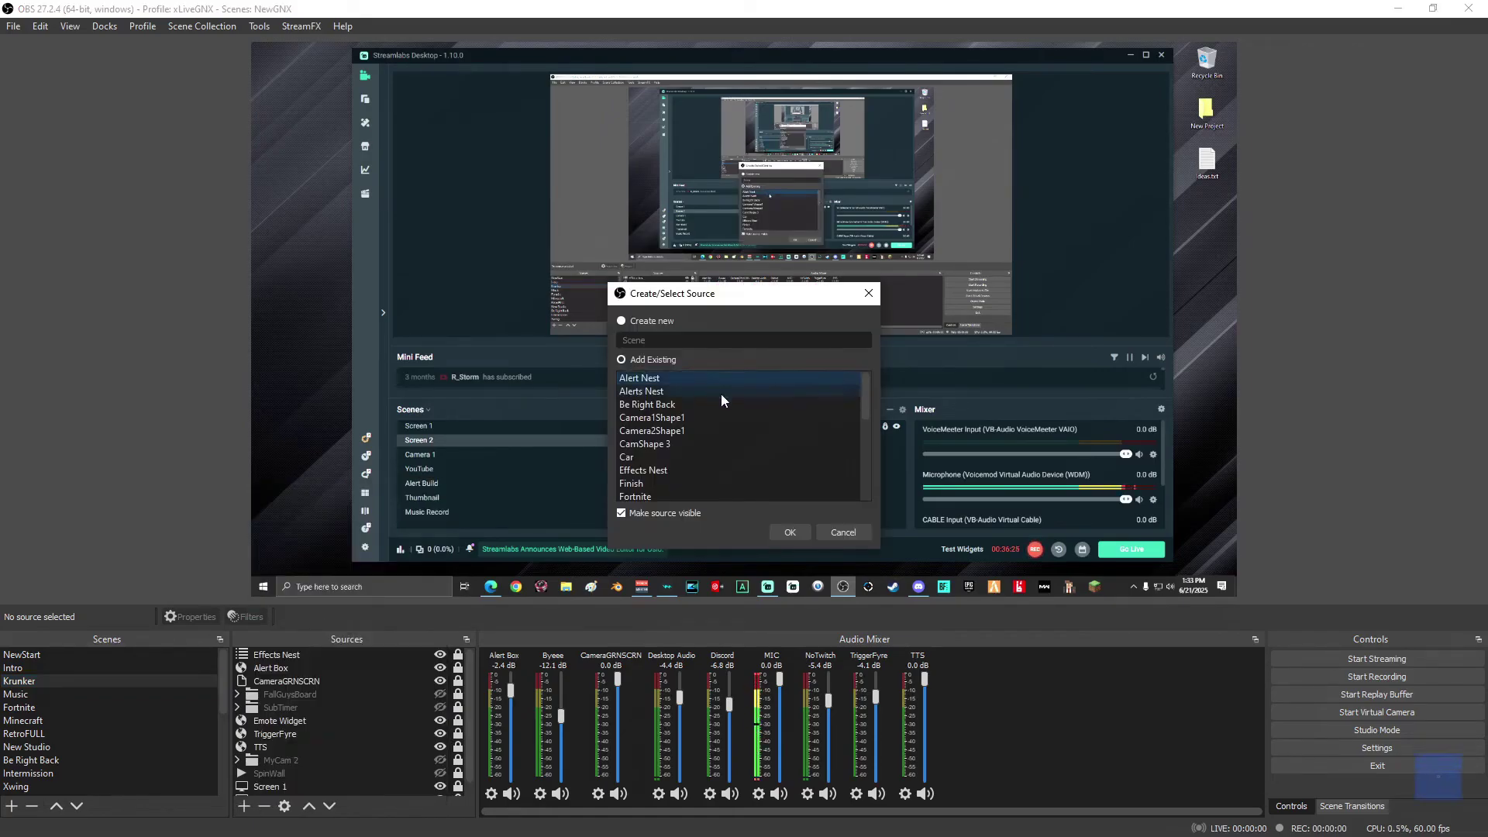
left_click(790, 532)
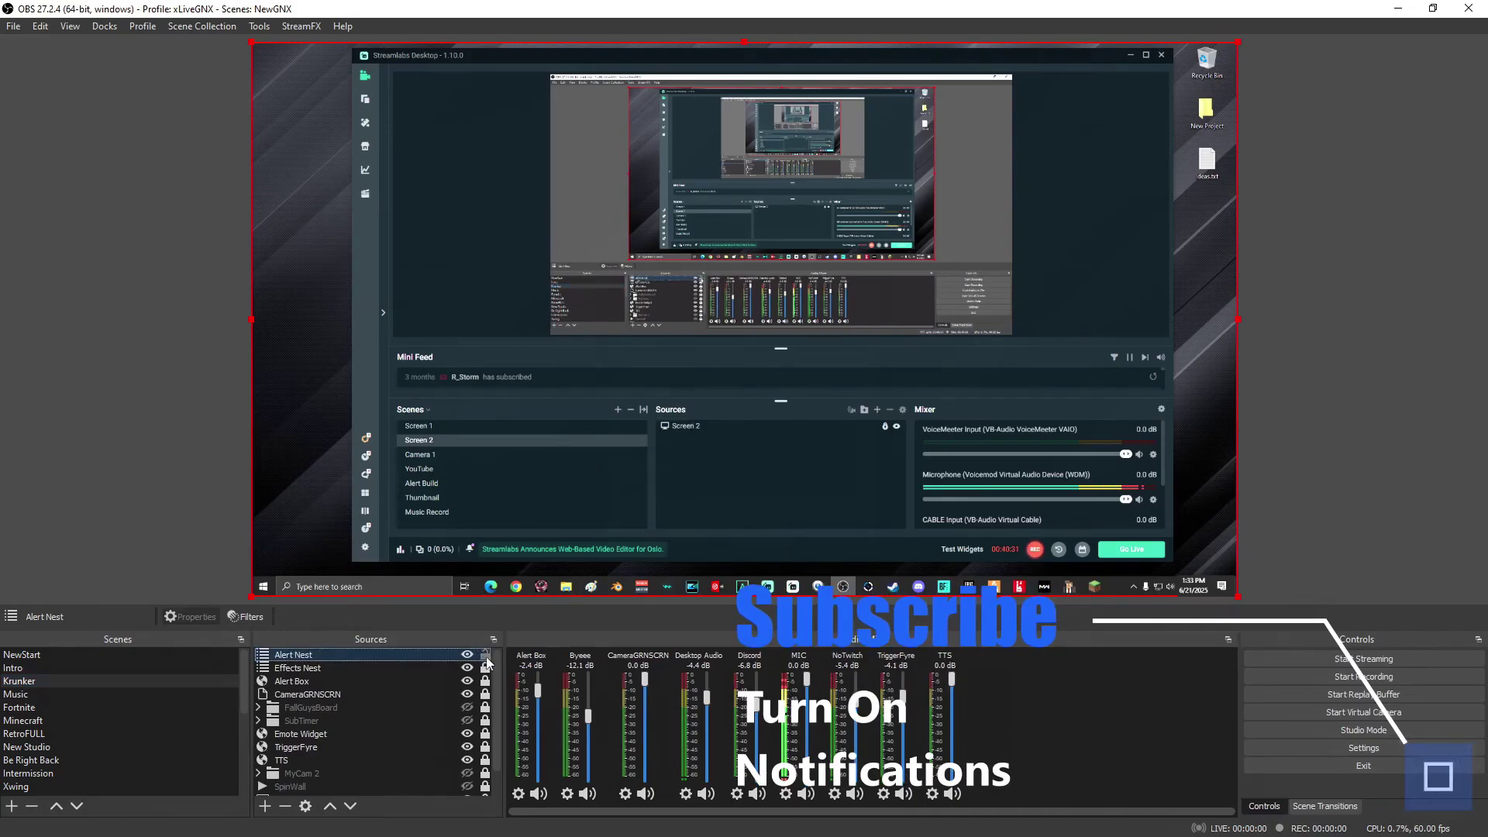
left_click(486, 656)
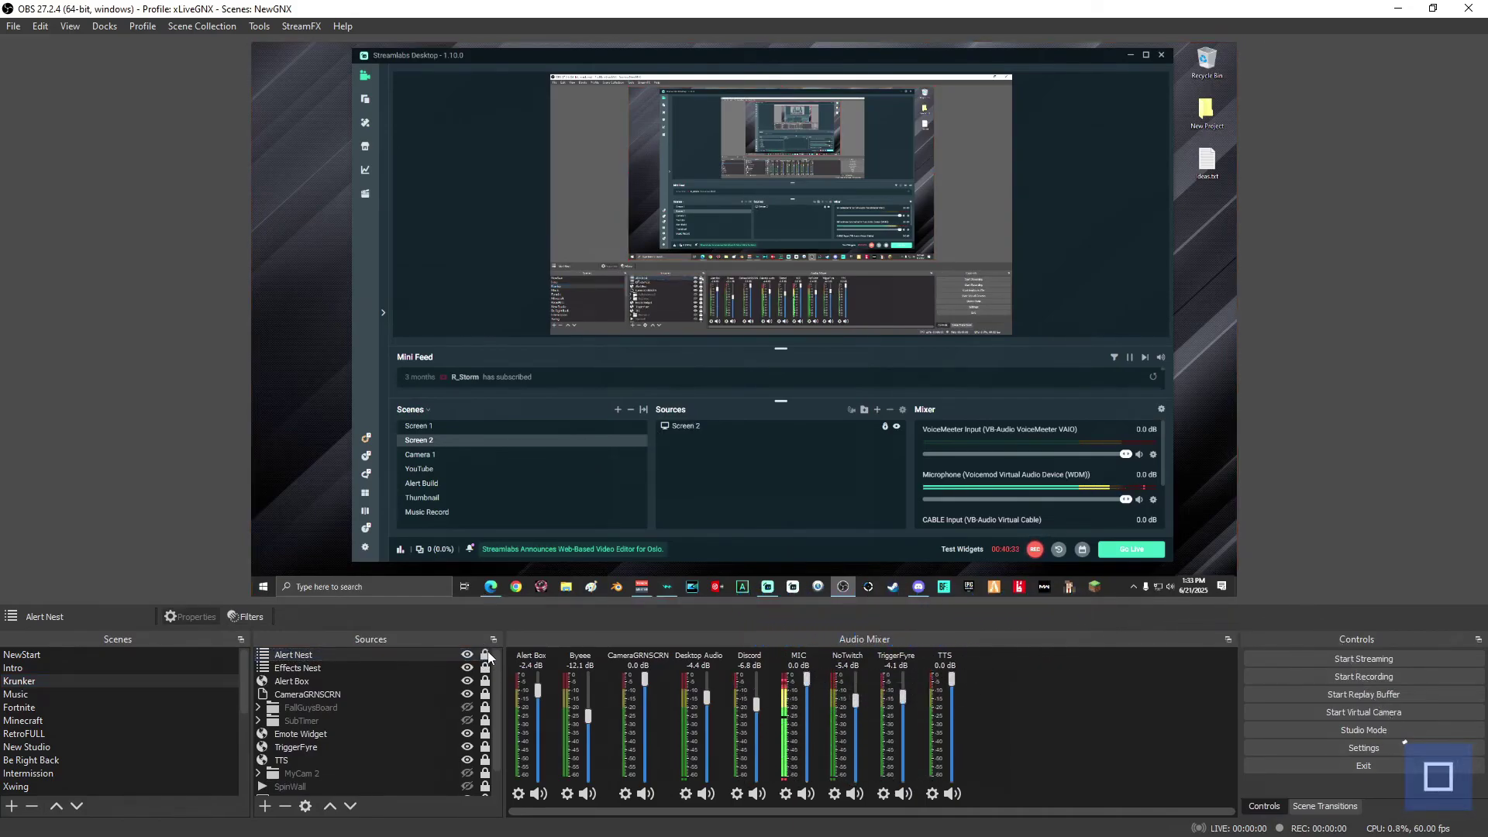